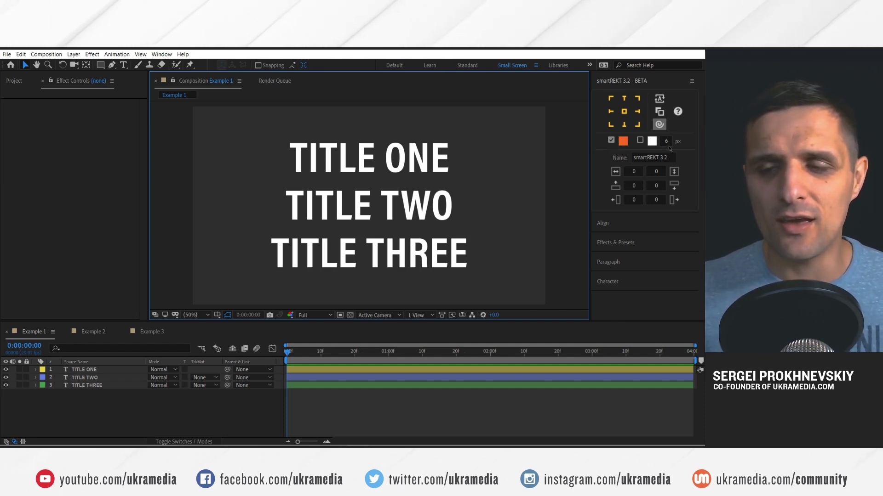
click(100, 65)
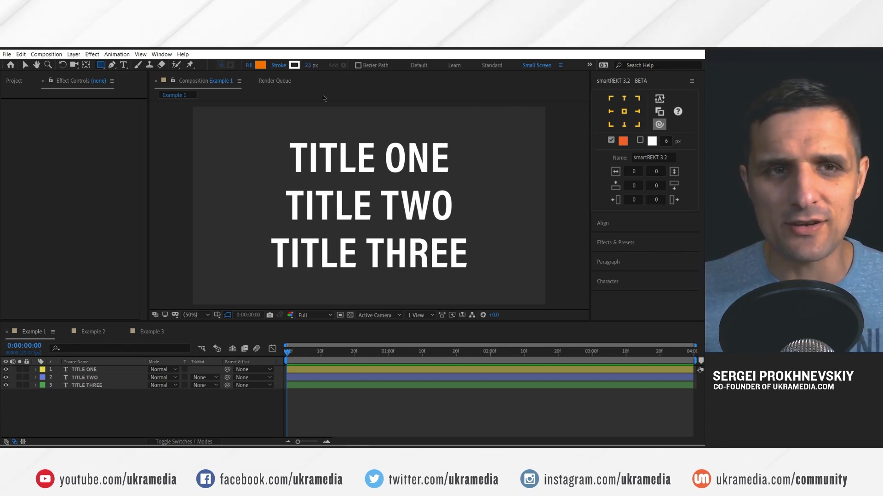
click(26, 65)
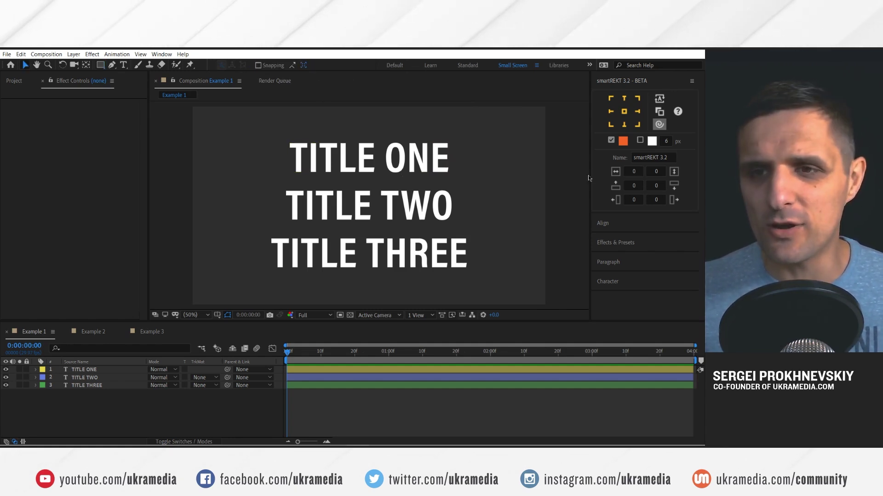
click(611, 142)
click(611, 143)
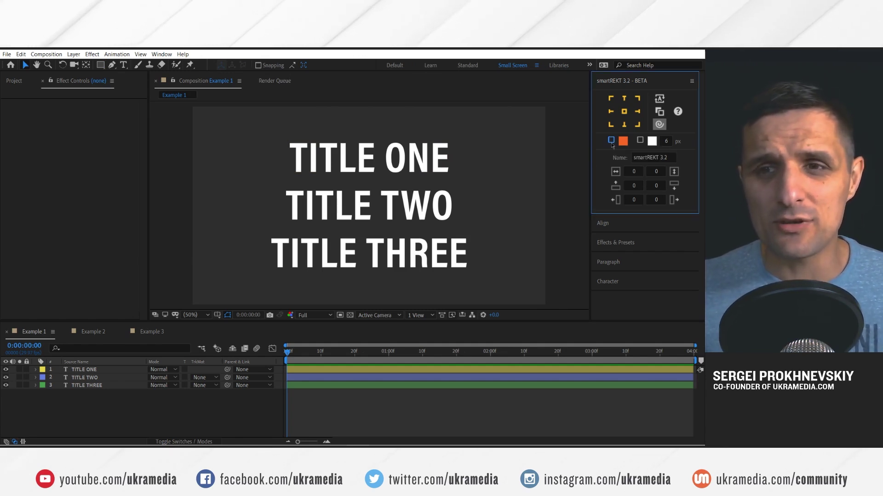
Step: Set the smartREKT fill colour to purple, hex A802EF
click(623, 141)
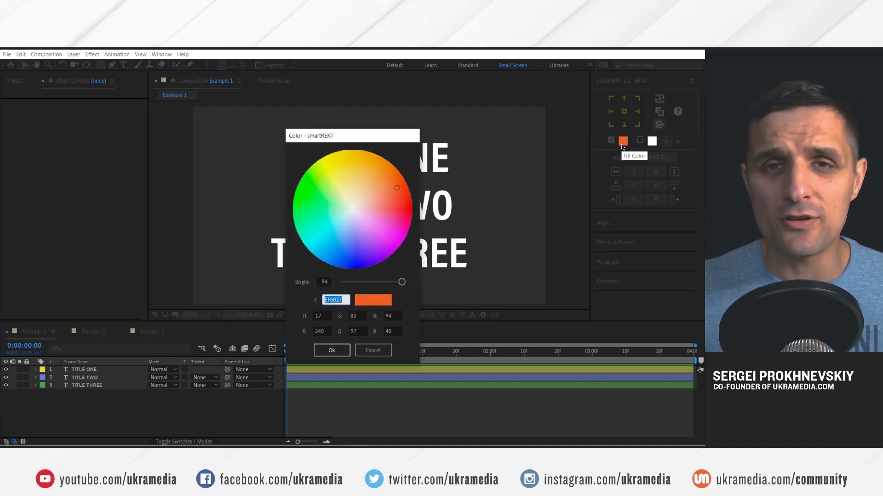
click(385, 256)
click(387, 256)
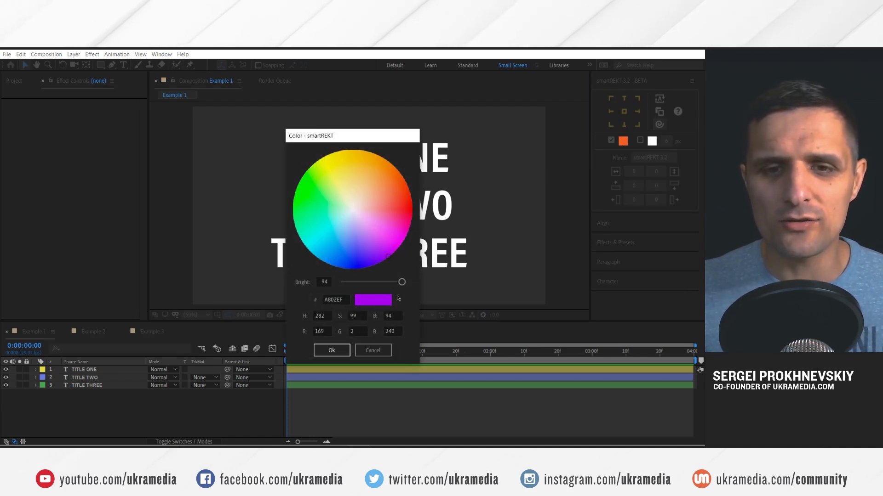
click(343, 349)
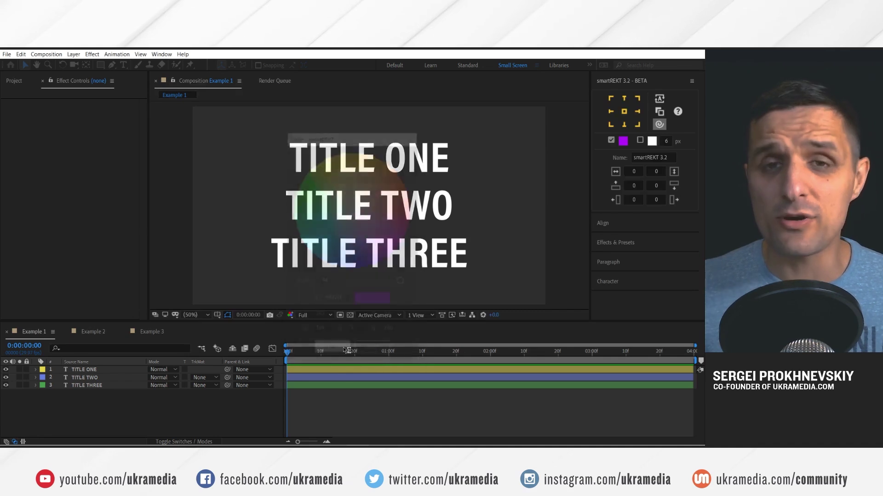
Step: Enable the smartREKT stroke, colour it yellow (FFF602) and set its width to 8 px
click(640, 140)
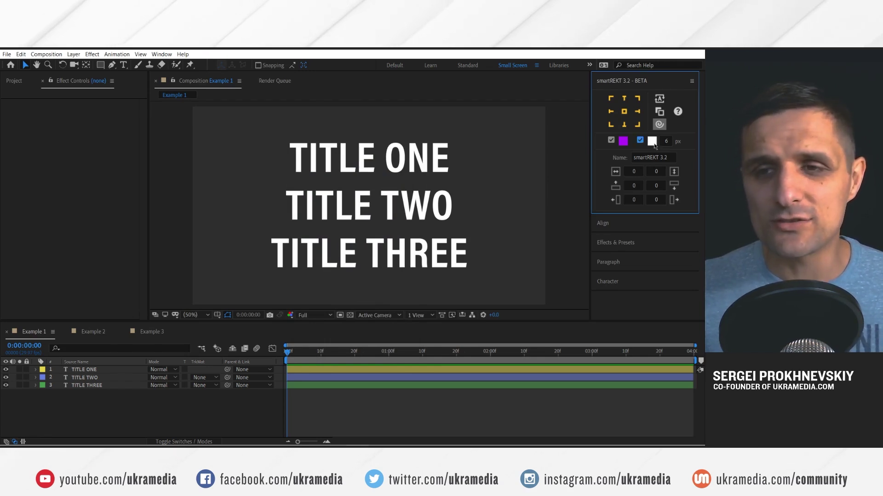
click(652, 141)
drag(349, 207, 331, 158)
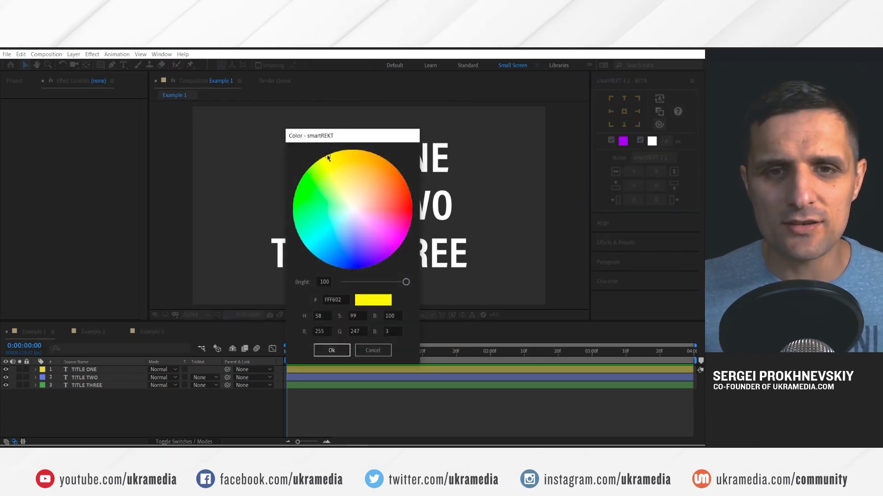
click(331, 350)
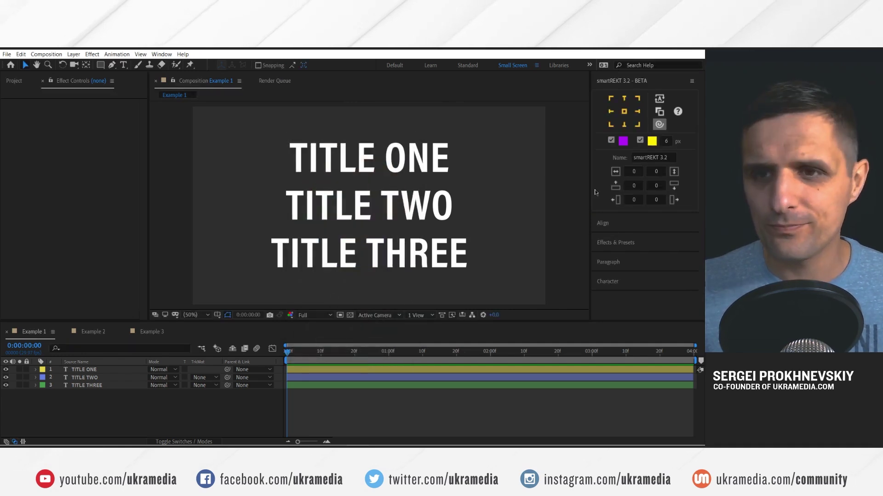
click(667, 140)
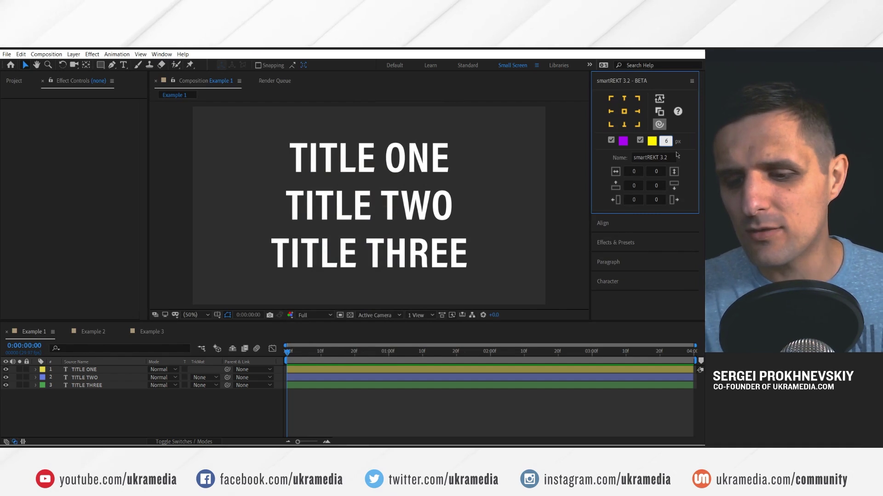
key(BackSpace)
text(3)
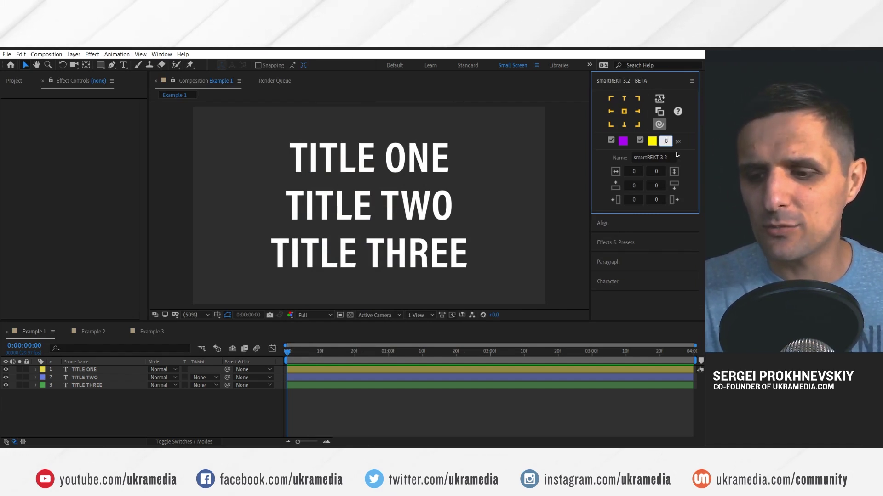
key(Return)
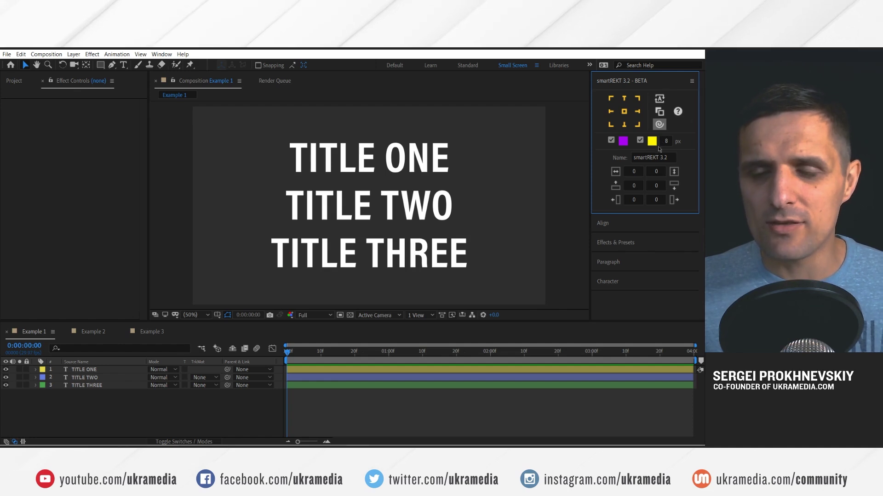
Step: Try generating centre-anchored smartREKT rectangles behind all three title layers, and undo them
drag(485, 126, 371, 275)
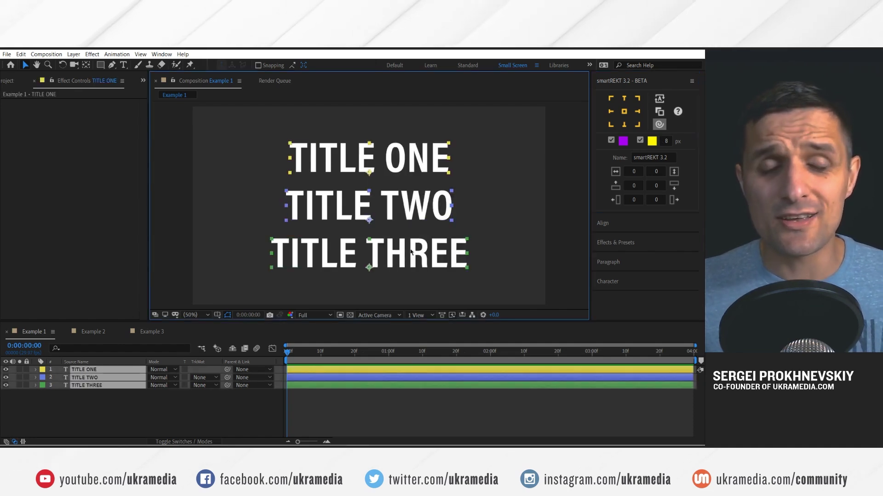
click(621, 115)
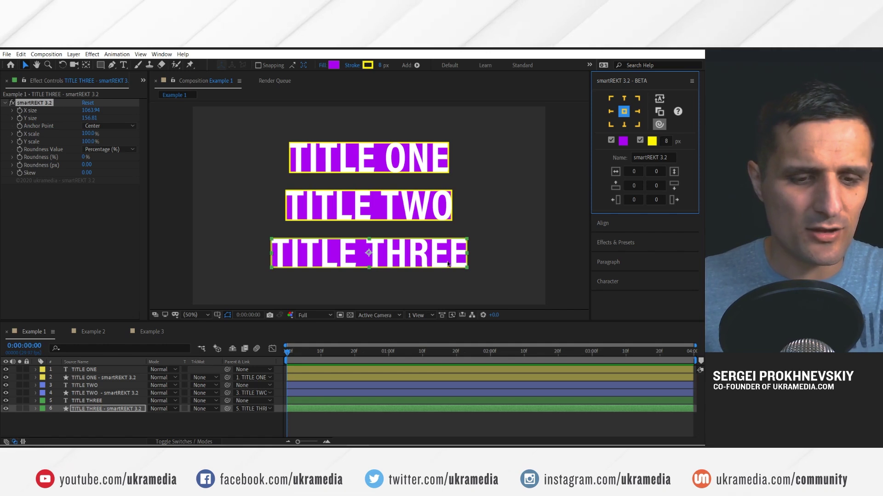
key(ctrl+z)
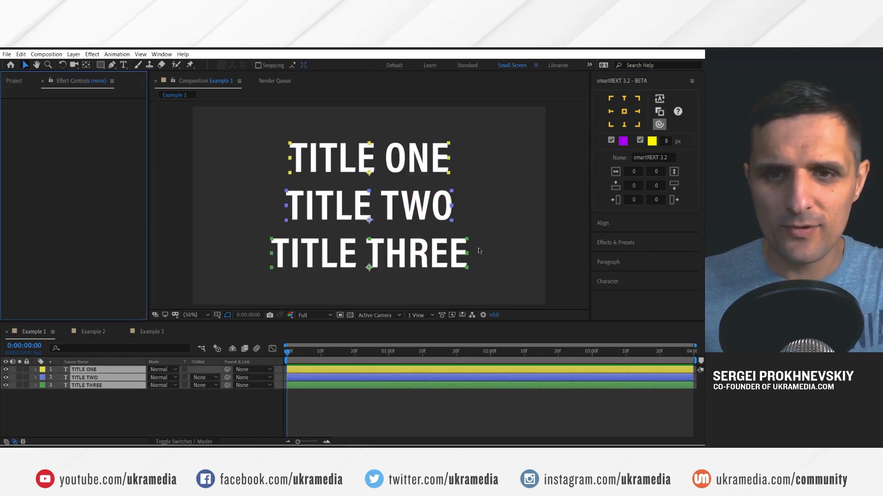
click(635, 185)
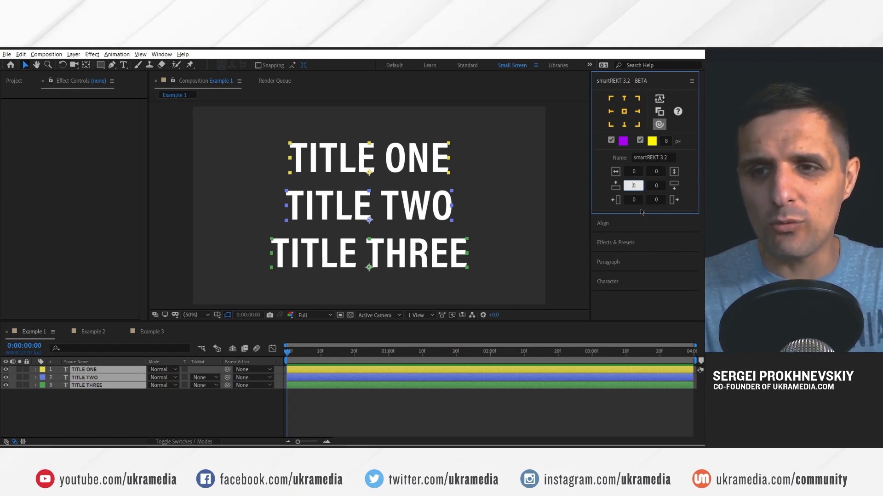
text(0.1)
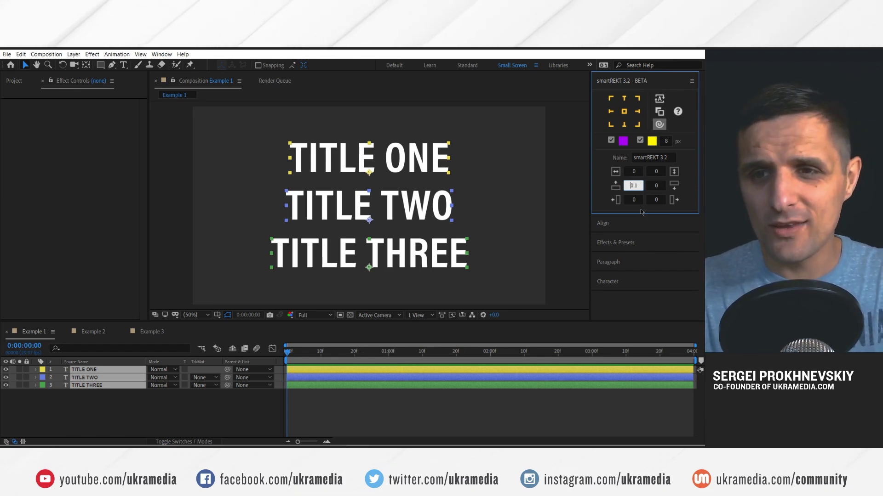
key(BackSpace)
key(BackSpace)
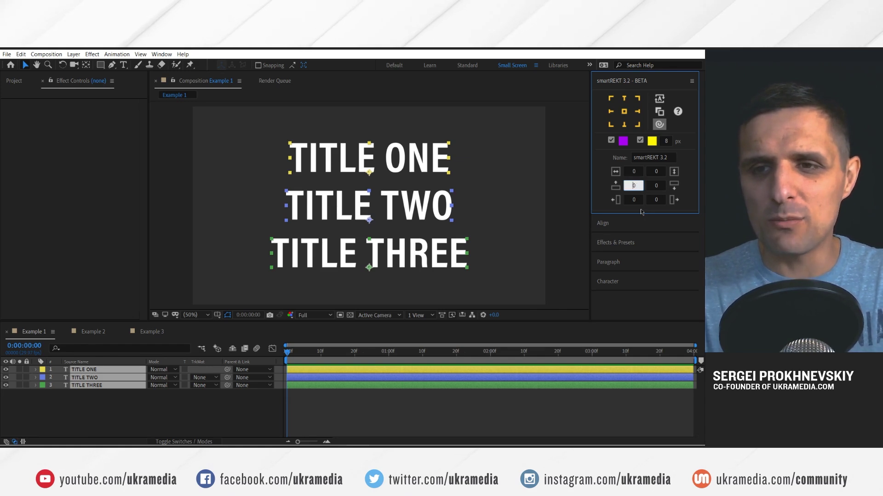
Step: Set the smartREKT top and bottom margins to 30 px and the left and right margins to 50 px
key(ctrl+z)
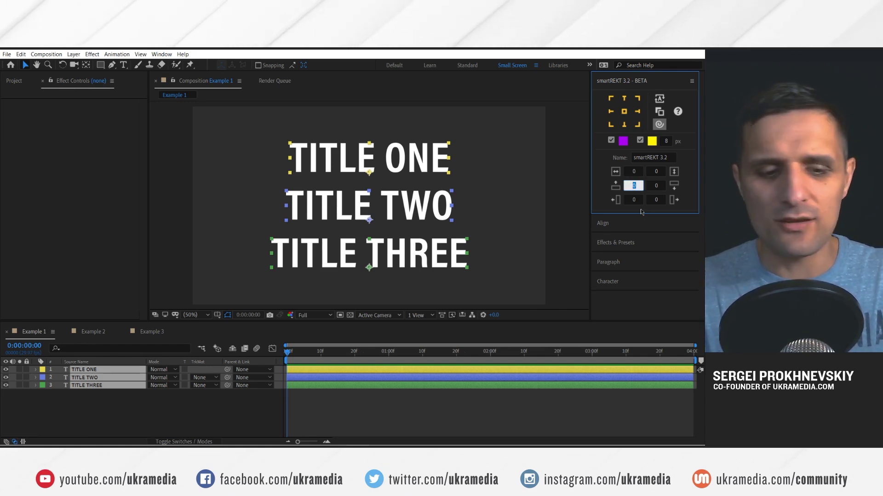
text(10)
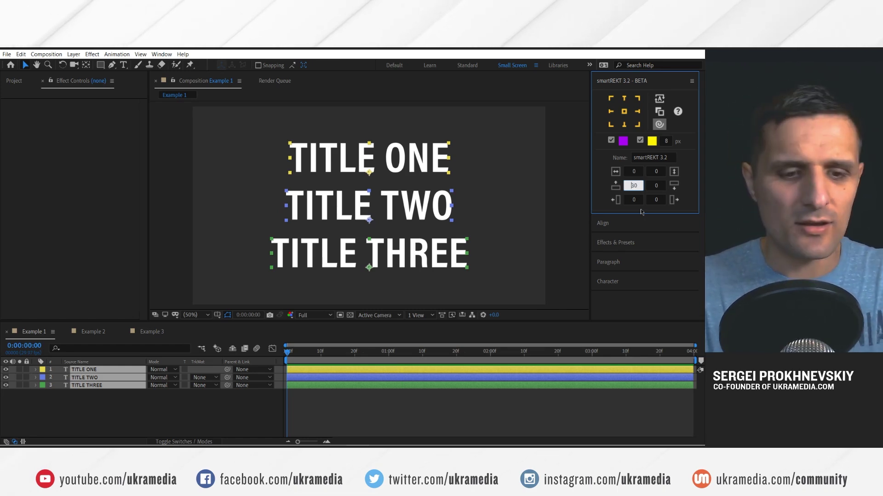
key(Tab)
text(10)
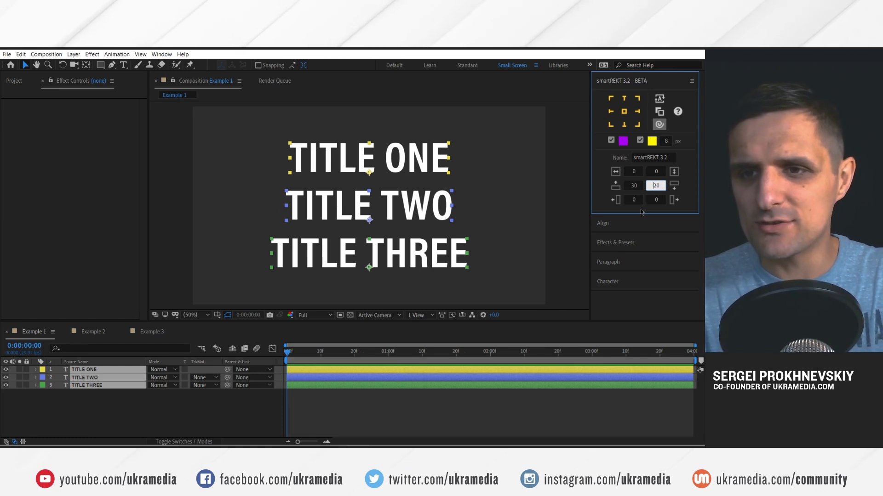
text(30)
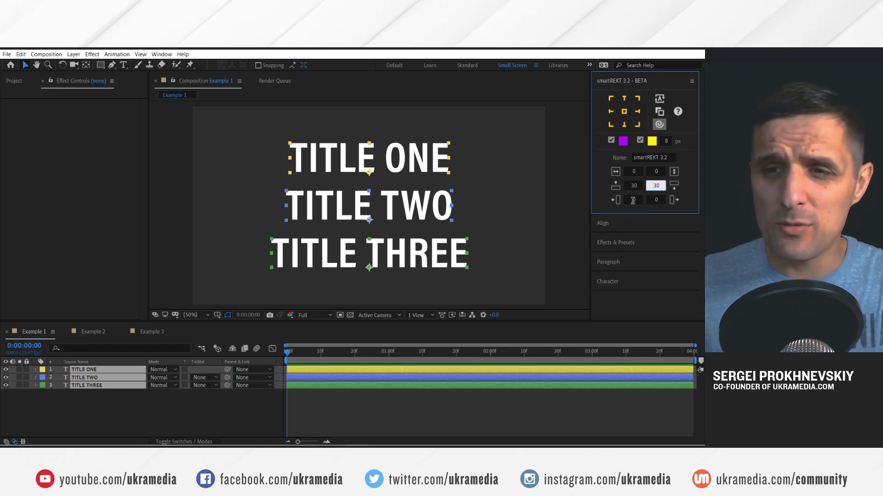
click(633, 200)
text(30)
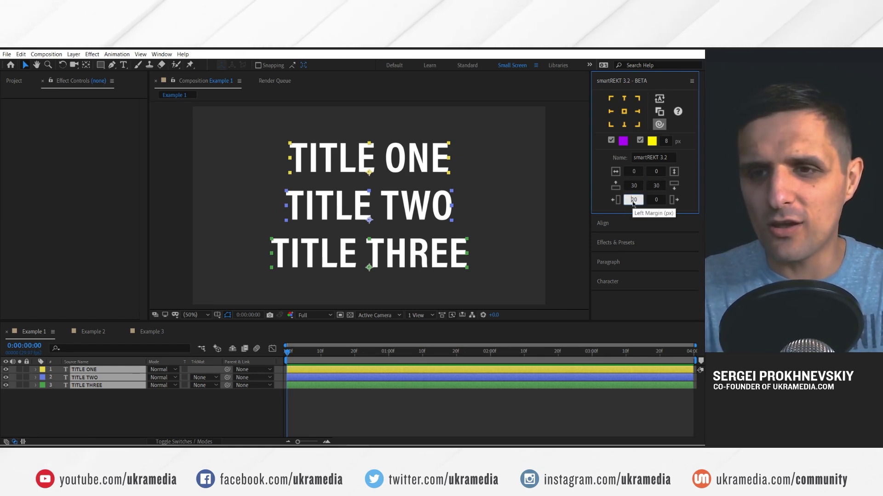
key(Tab)
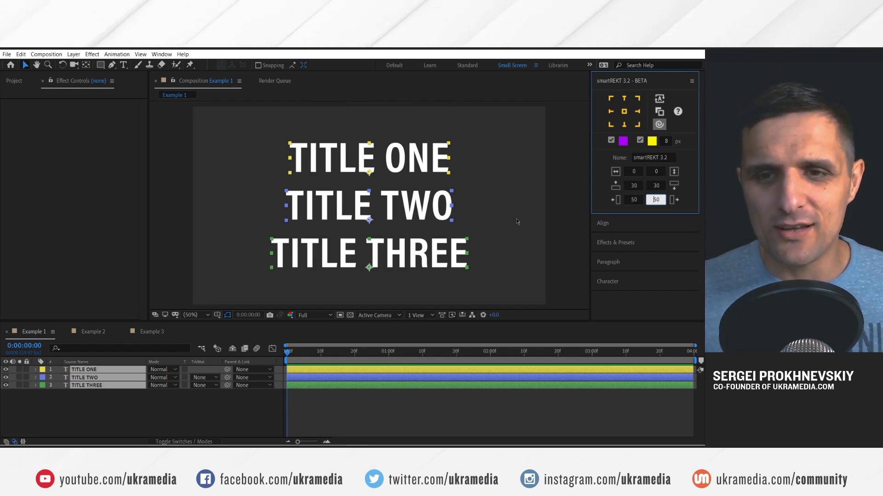
Step: Try smartREKT rectangles with a top-left anchor behind all three titles and inspect the effect settings of TITLE ONE's rectangle
drag(496, 135, 389, 277)
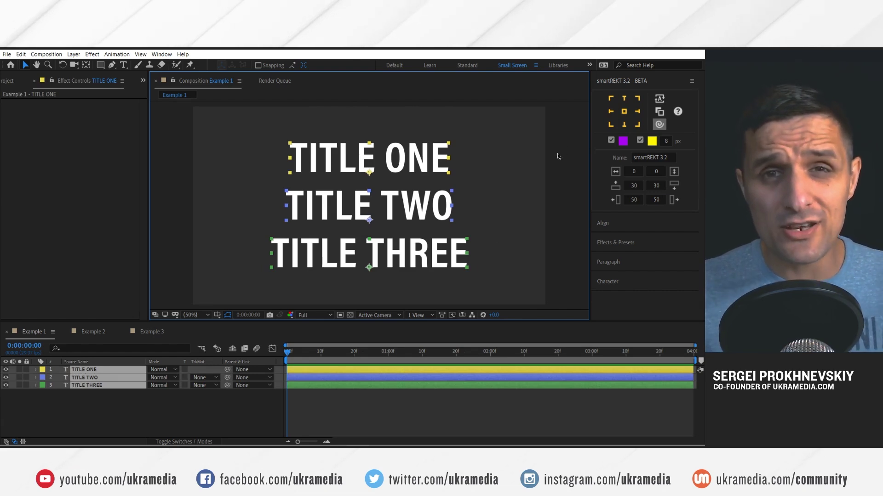
click(610, 100)
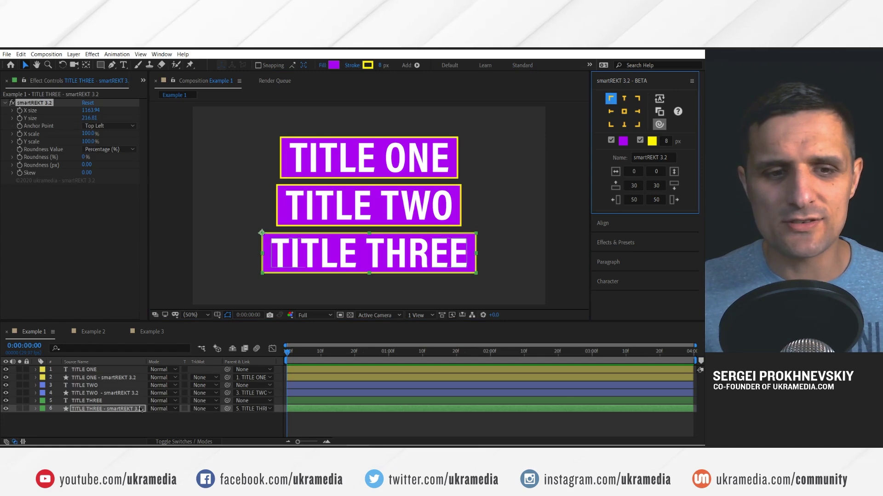
click(110, 377)
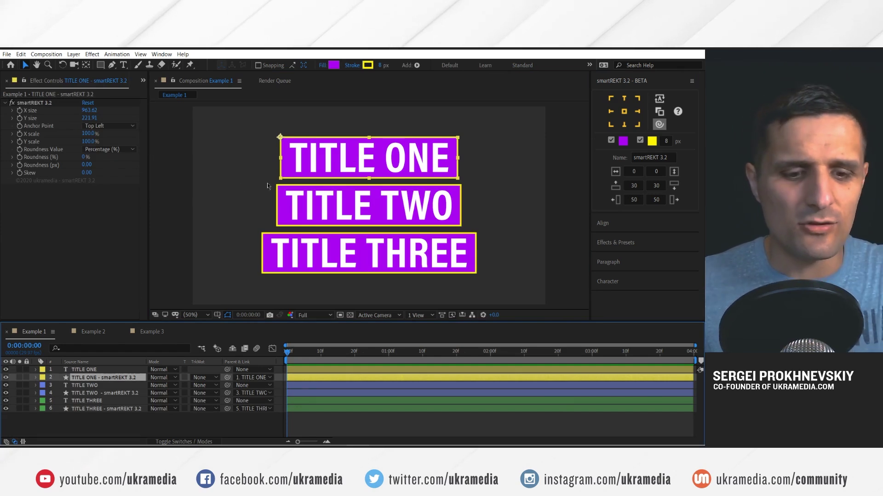
Step: Turn on the autoREKT mode and generate top-left-anchored rectangles behind the three selected titles
click(659, 99)
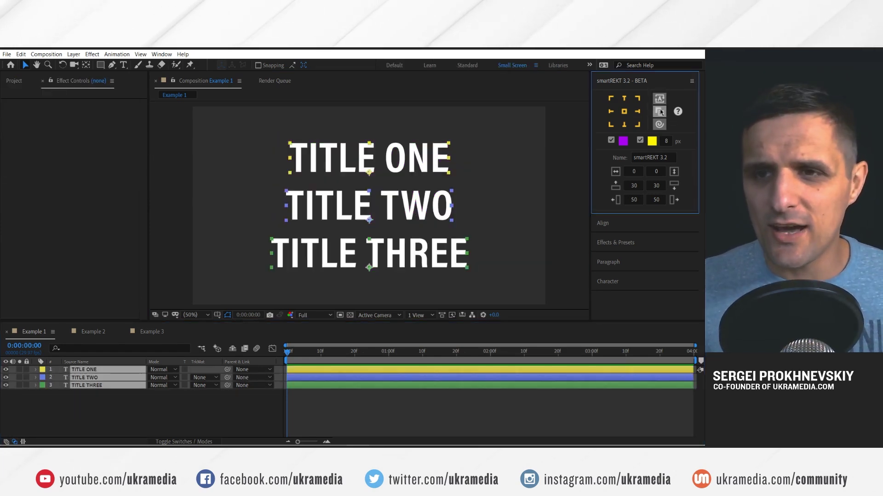
click(611, 101)
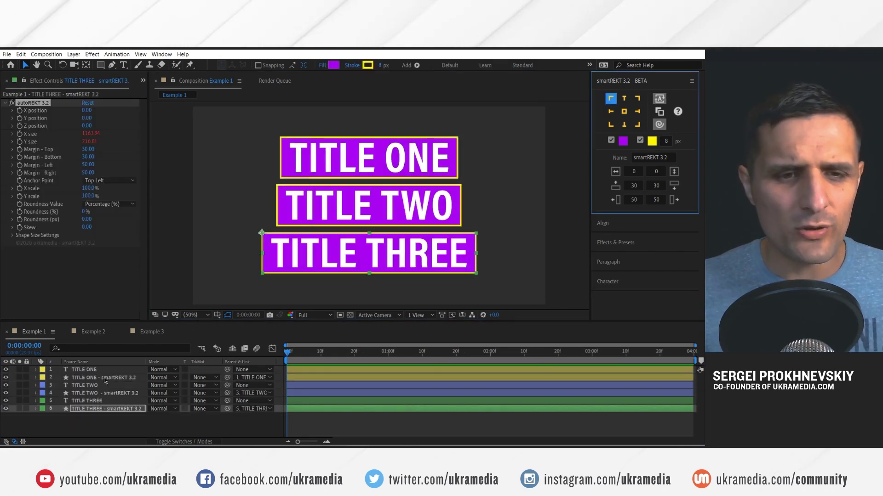
Step: Scale TITLE ONE's rectangle to 38% in X and 47% in Y, and change its anchor point to Bottom Left
click(104, 379)
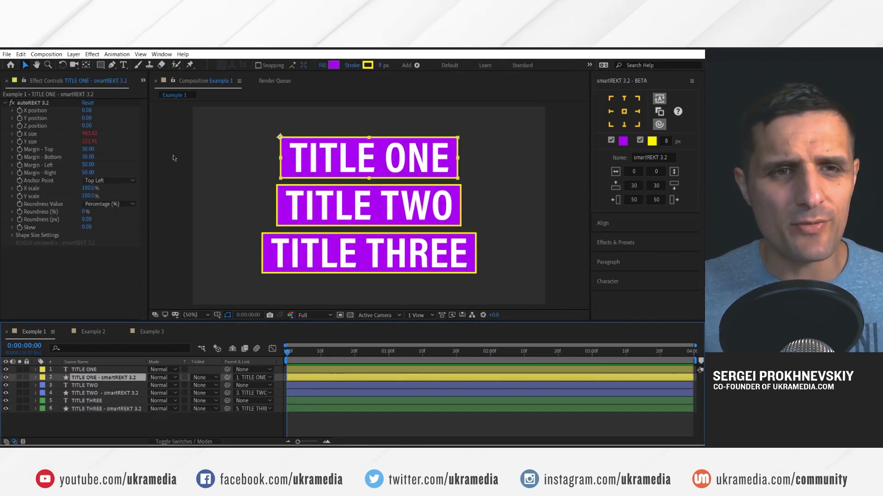
drag(88, 188, 60, 198)
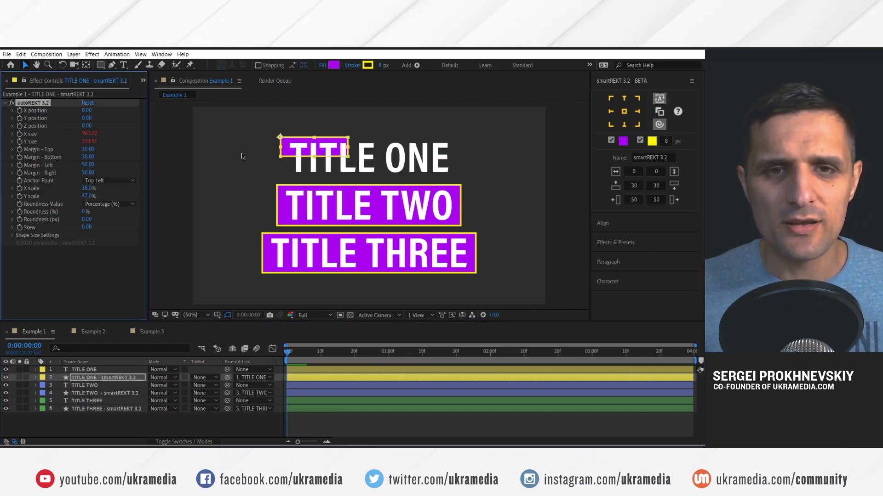
click(111, 181)
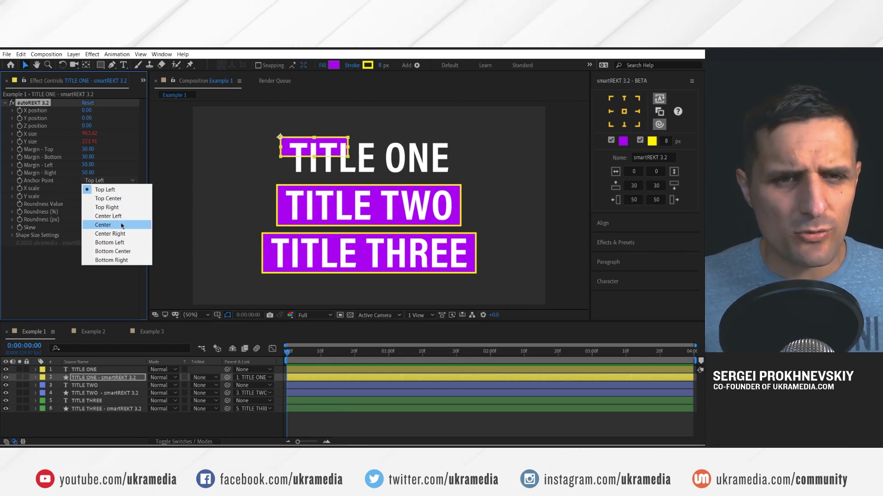
click(129, 244)
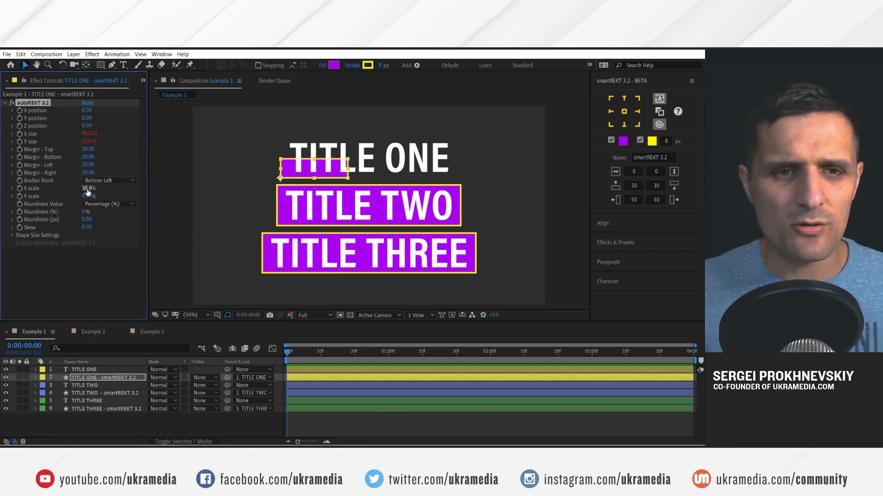
Step: Raise the Y scale of TITLE ONE's rectangle to about 91% and set its X scale to 100%
drag(87, 192, 107, 195)
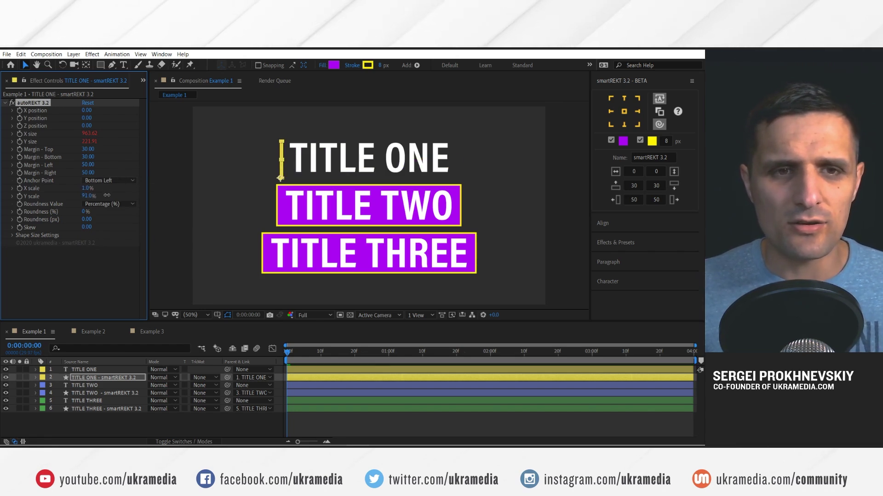
click(87, 188)
text(100)
key(Return)
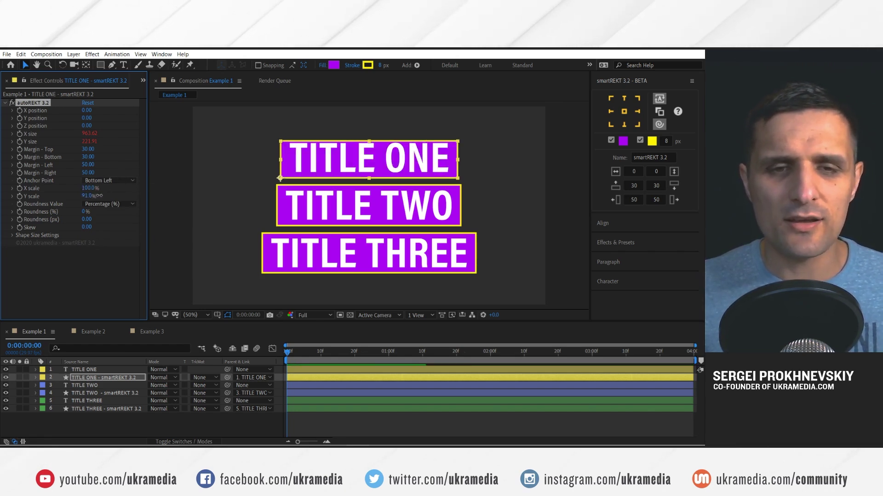
Step: Replace the TITLE ONE text with "fasdf asd" and bring the smartREKT 3.2 controls back up
double_click(95, 370)
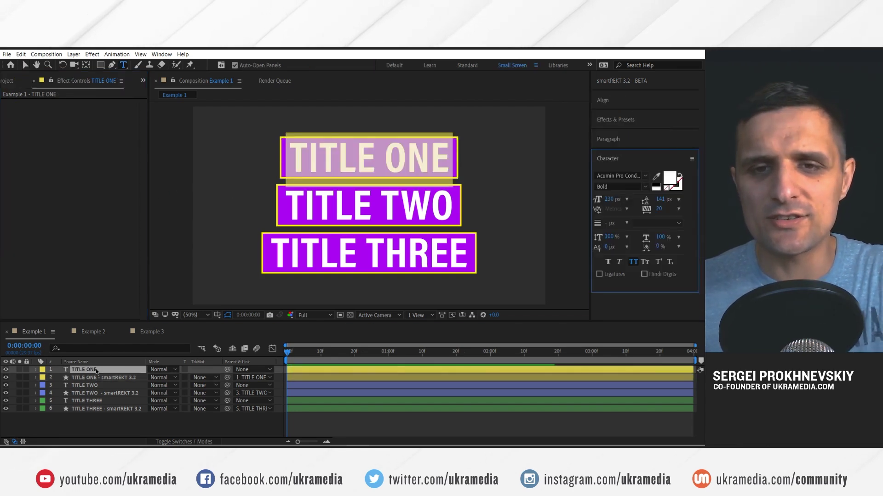
text(fasdf asd)
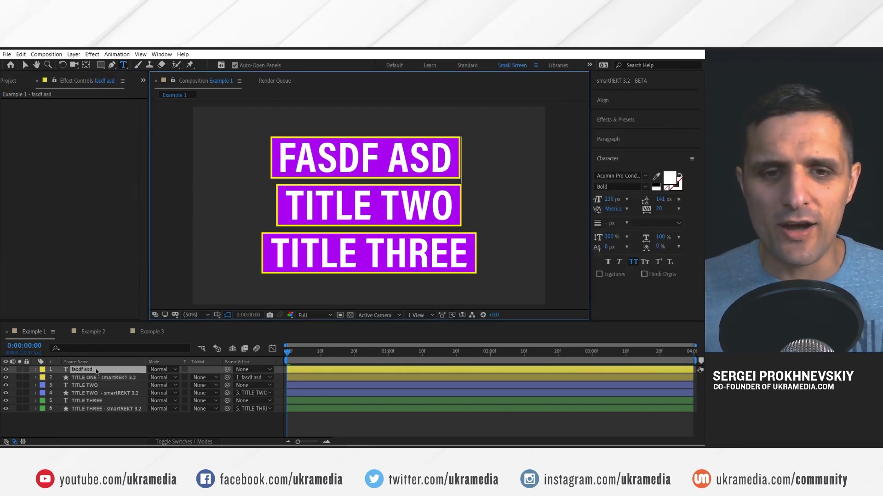
click(149, 424)
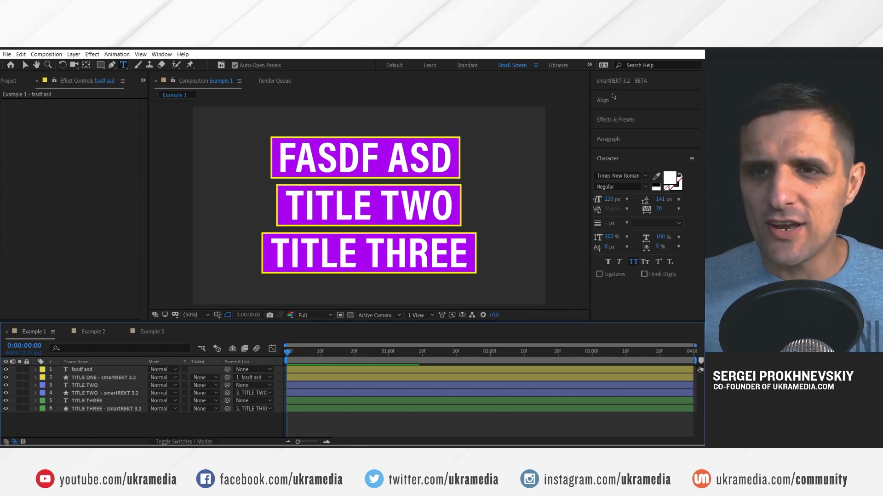
click(621, 81)
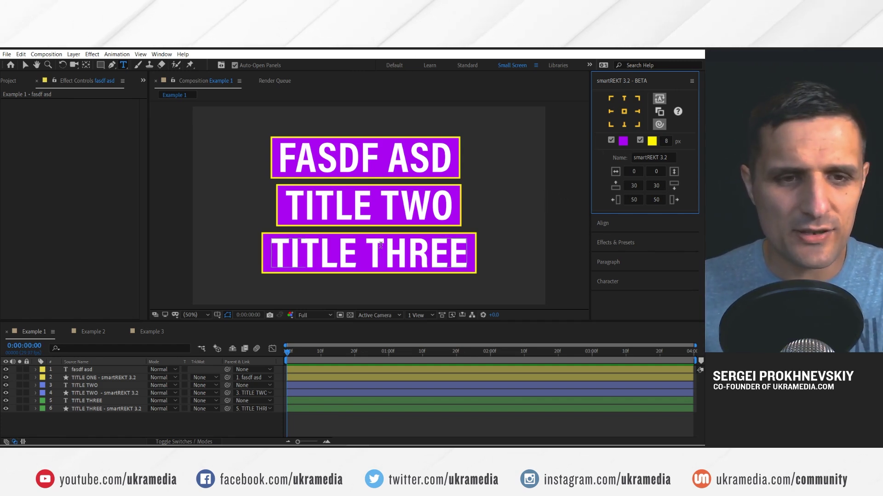
Step: Switch to the Example 2 composition and add a Position text animator to the TITLE layer
click(97, 335)
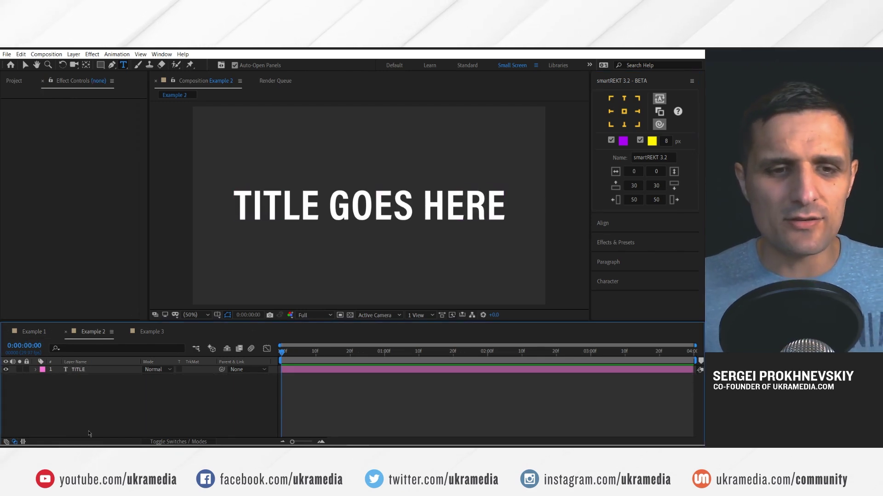
click(84, 370)
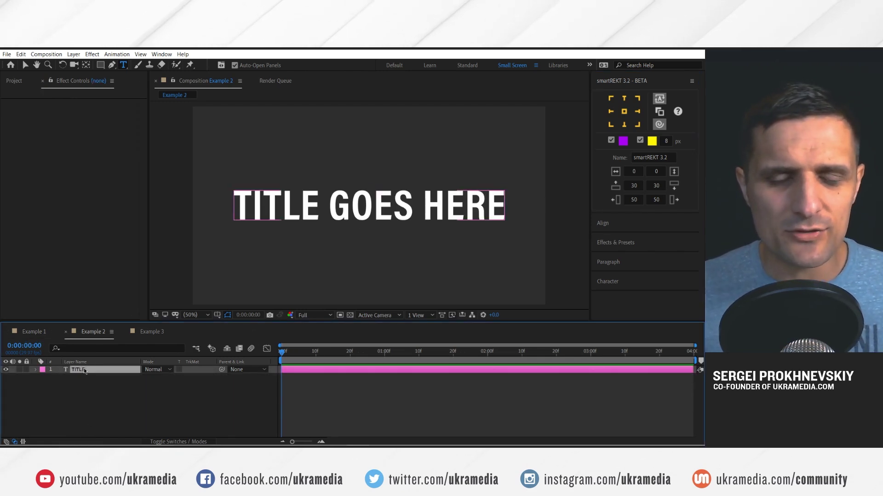
click(160, 386)
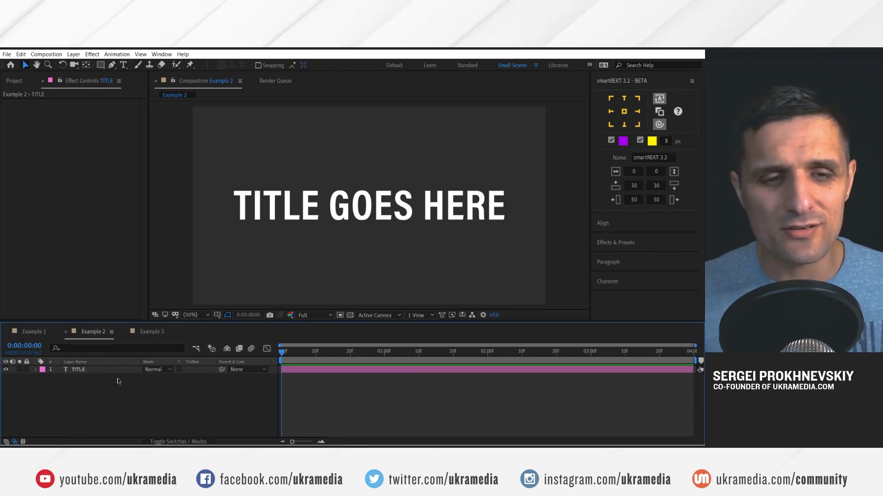
click(100, 371)
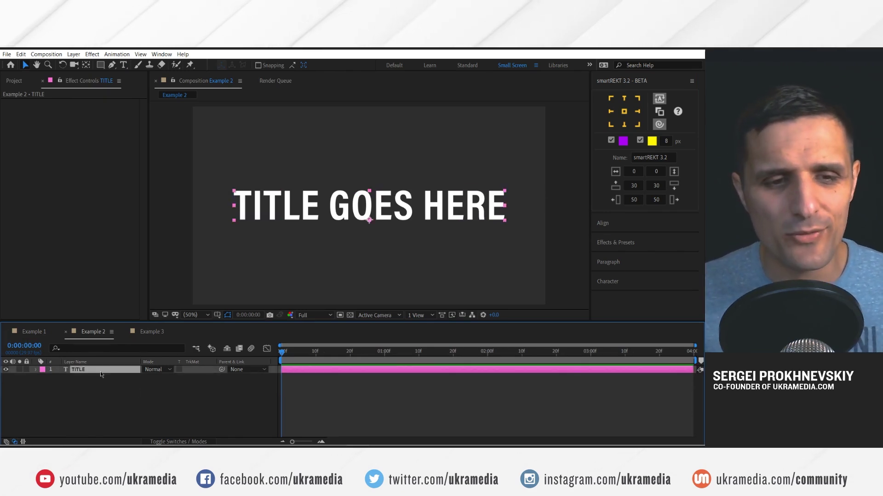
click(36, 371)
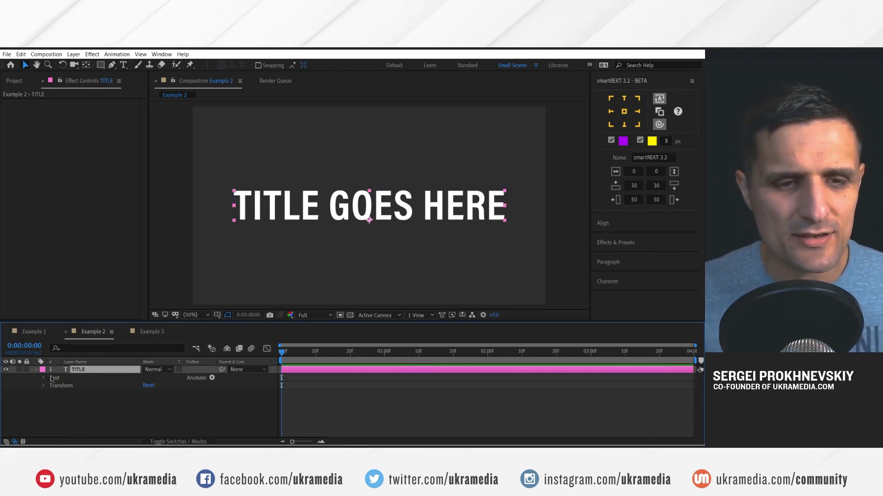
click(212, 378)
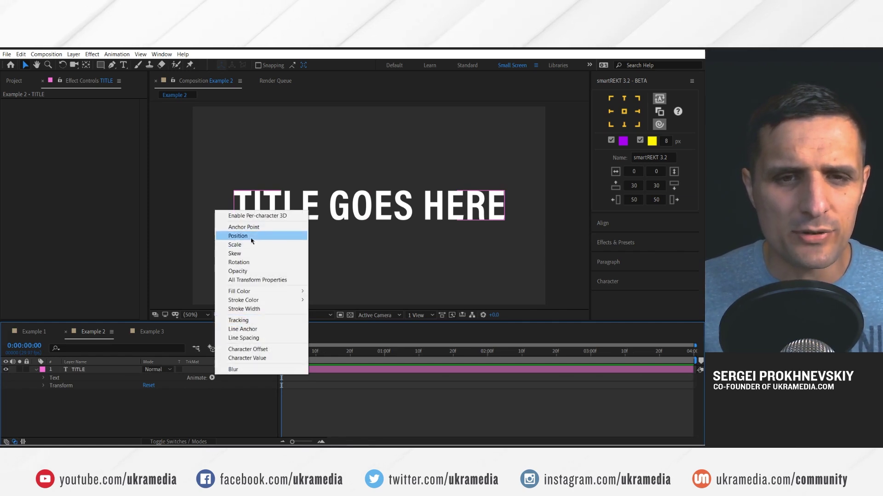
click(238, 236)
Step: Set the text animator's vertical position offset to 260, keeping the horizontal offset at 0
drag(153, 425, 159, 425)
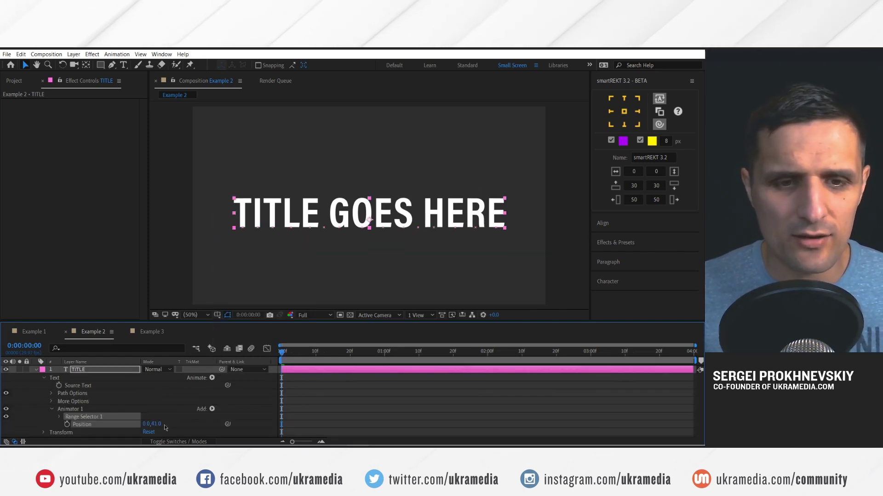
click(156, 425)
text(250)
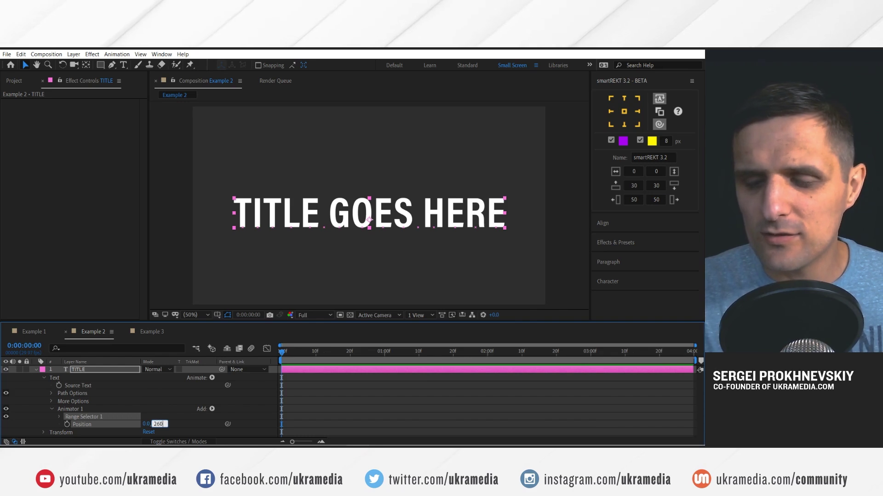
key(Return)
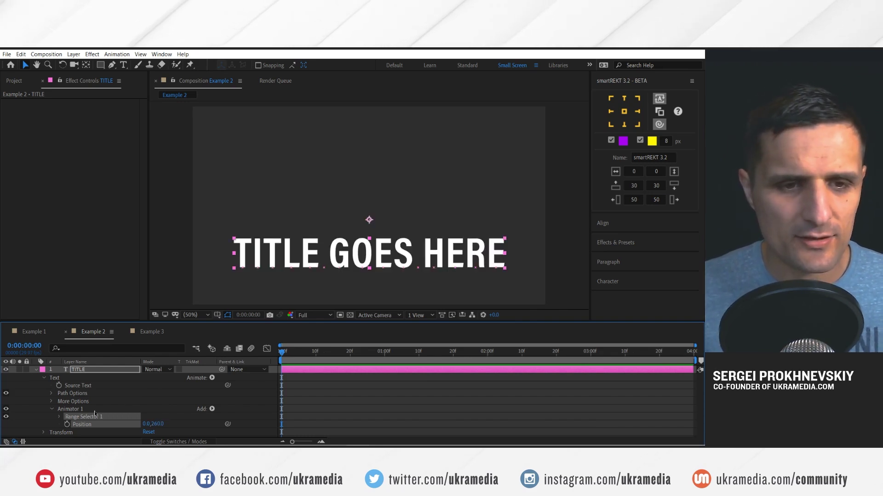
Step: Set the range selector's shape to Ramp Up with Ease High at 50% and Ease Low at 100%
click(59, 417)
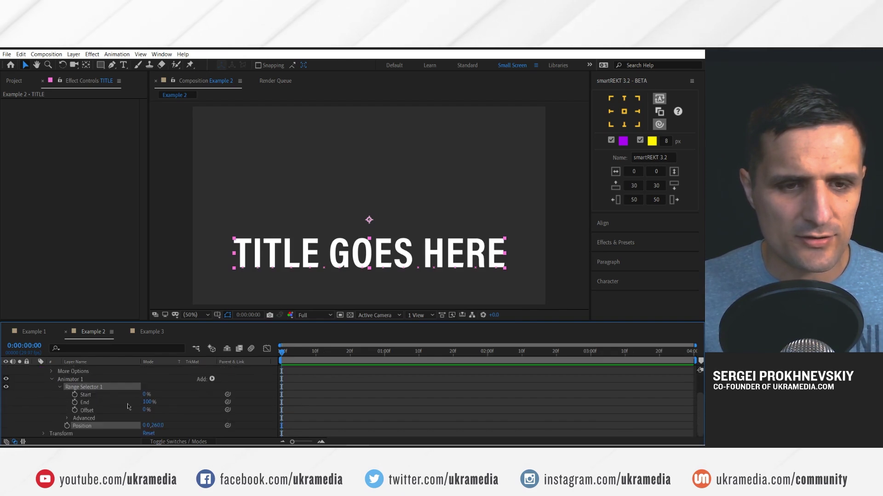
click(66, 418)
click(167, 409)
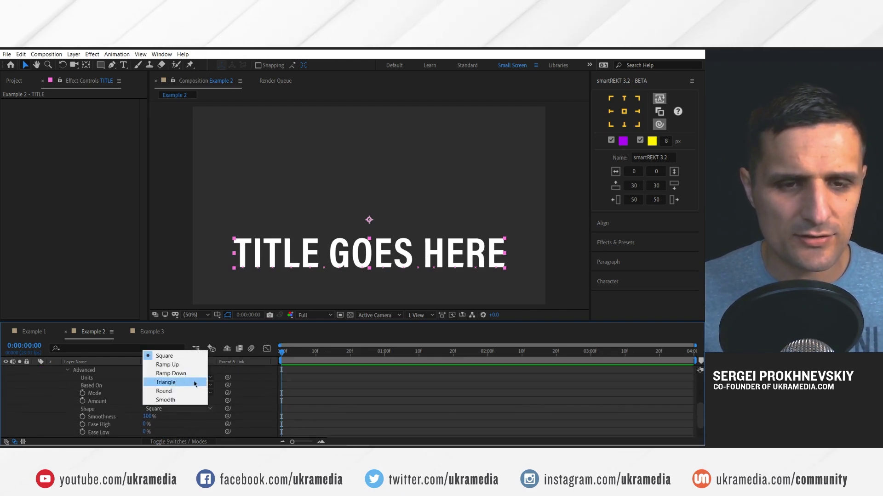
click(167, 365)
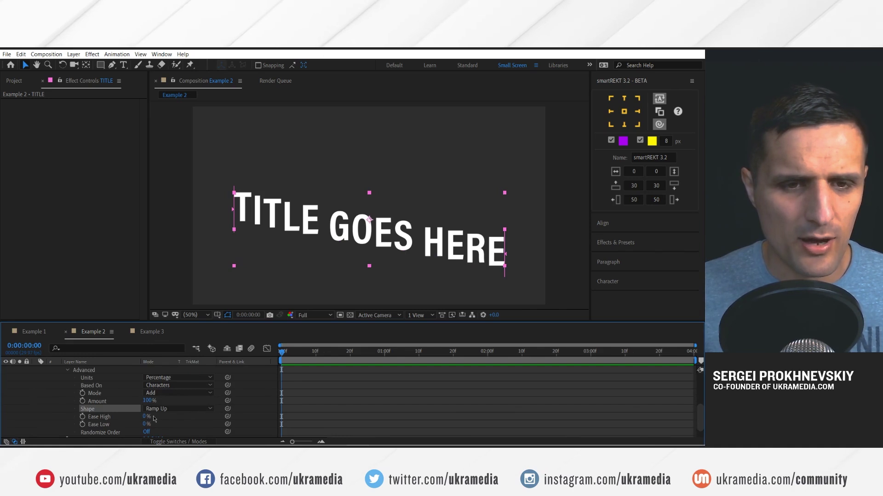
click(144, 417)
text(50)
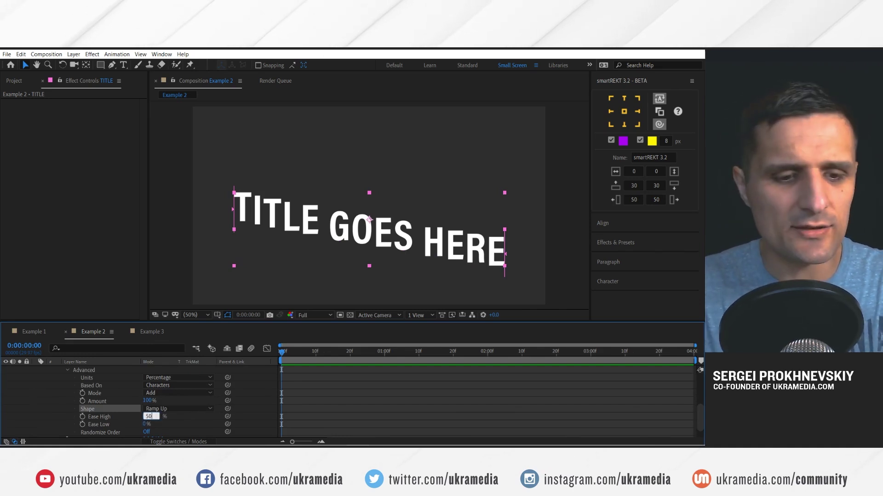
key(Tab)
text(100)
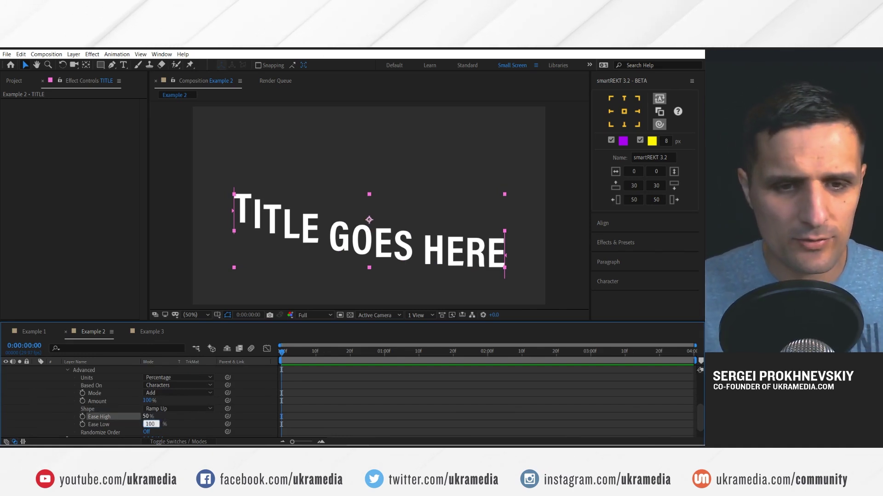
key(Return)
Step: Base the range selector on Words instead of characters
scroll(210, 411, up, 1)
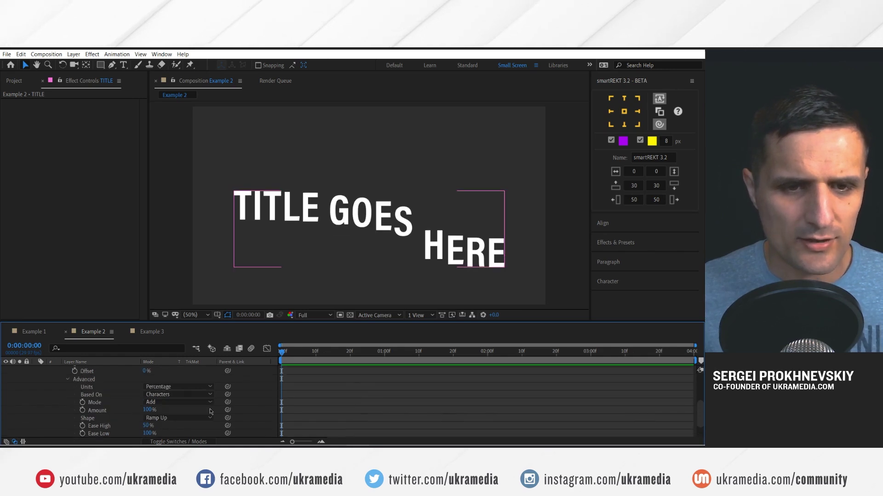
click(183, 394)
click(181, 422)
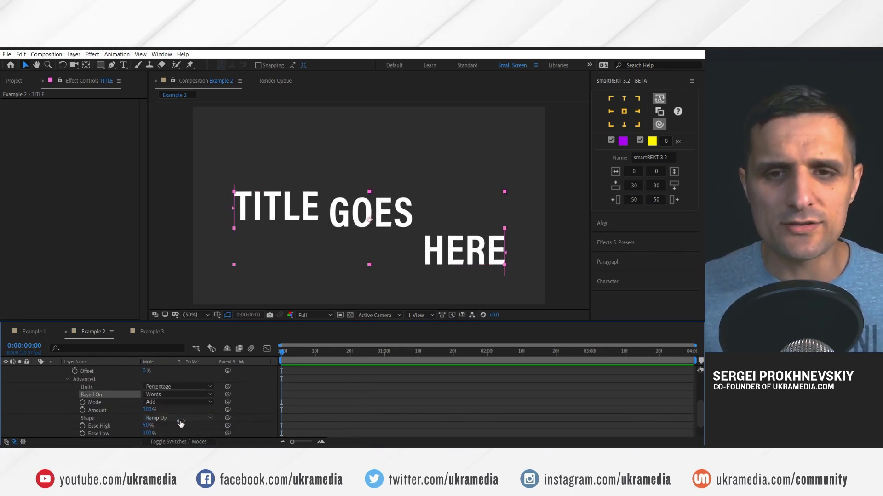
Step: Keyframe the range selector's Offset from -100% at 0:00 to 100% at 1:00, and show only TITLE's keyframed properties
scroll(165, 403, up, 3)
drag(148, 419, 101, 419)
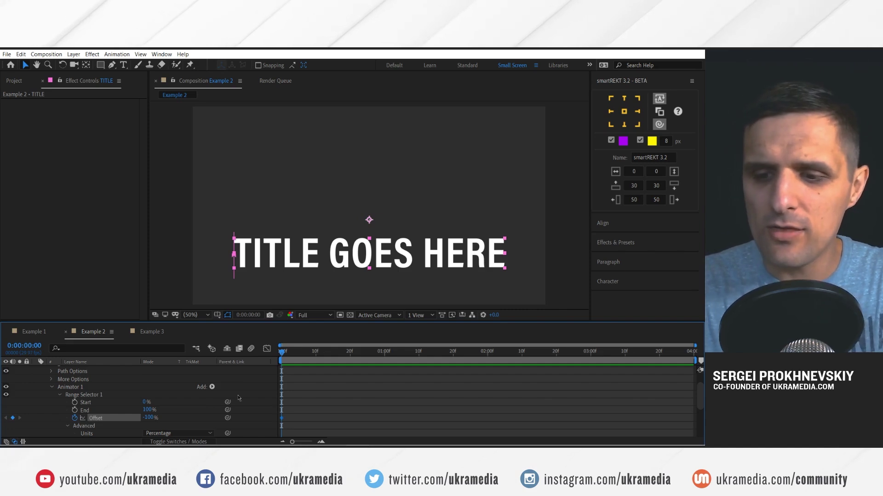
key(shift+Page_Down)
key(shift+Page_Down)
key(shift+Page_Down)
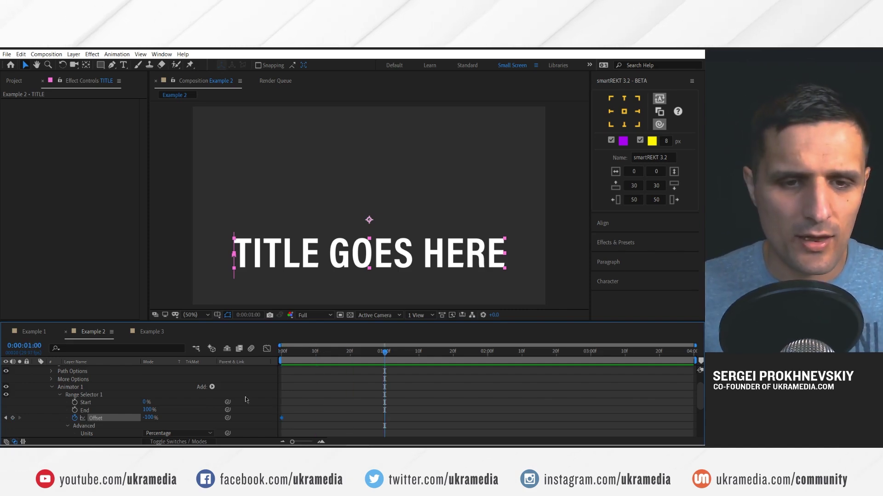
drag(149, 418, 252, 411)
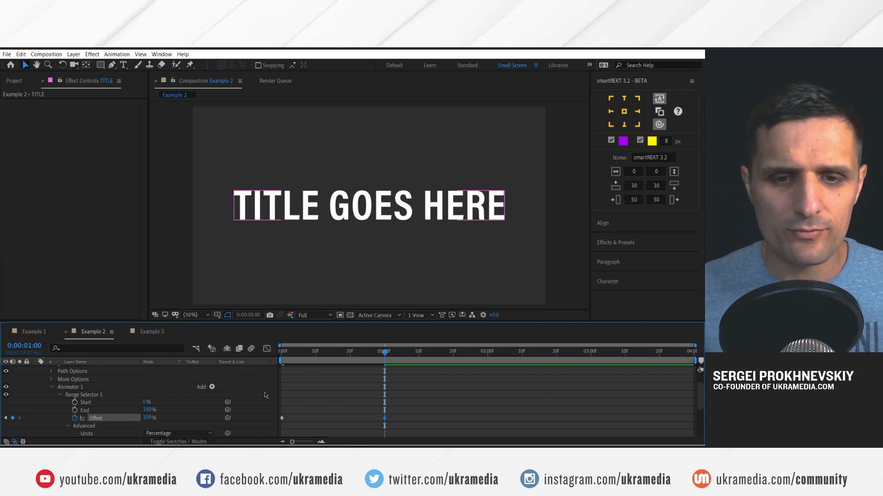
click(265, 395)
key(u)
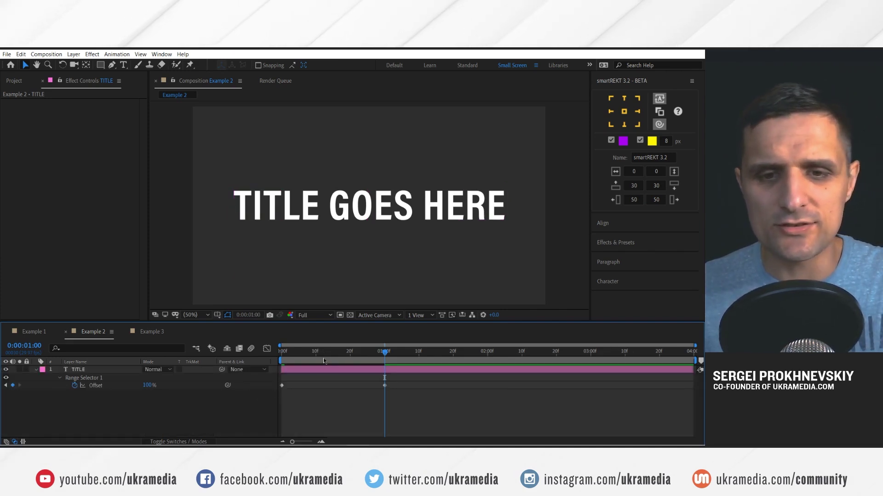
Step: Preview the word-by-word title animation from the start, ending with the time at about 0:00:01:09
key(Home)
key(space)
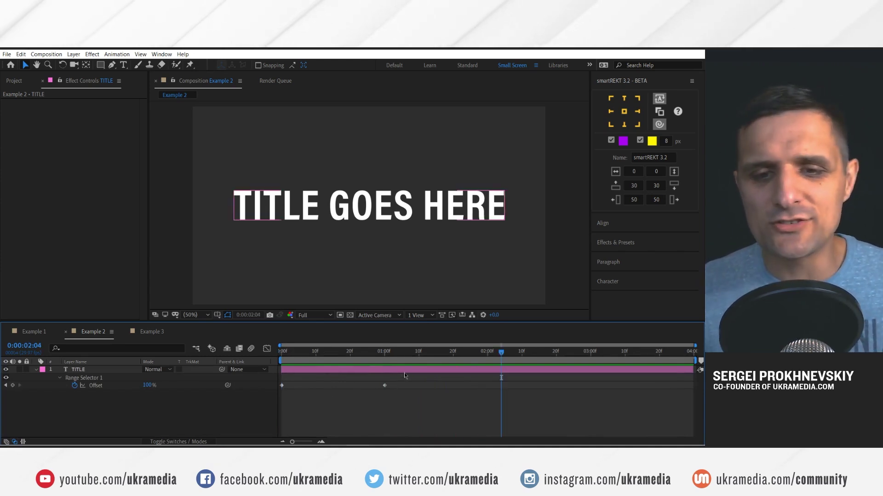
click(412, 354)
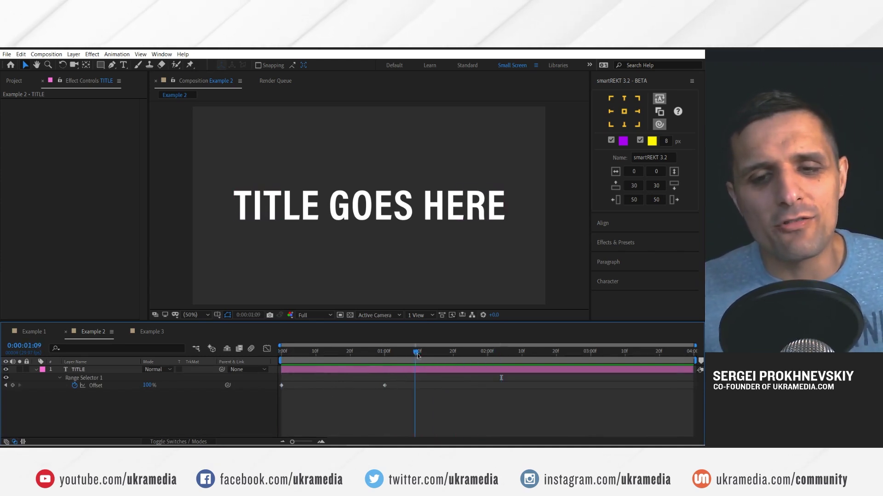
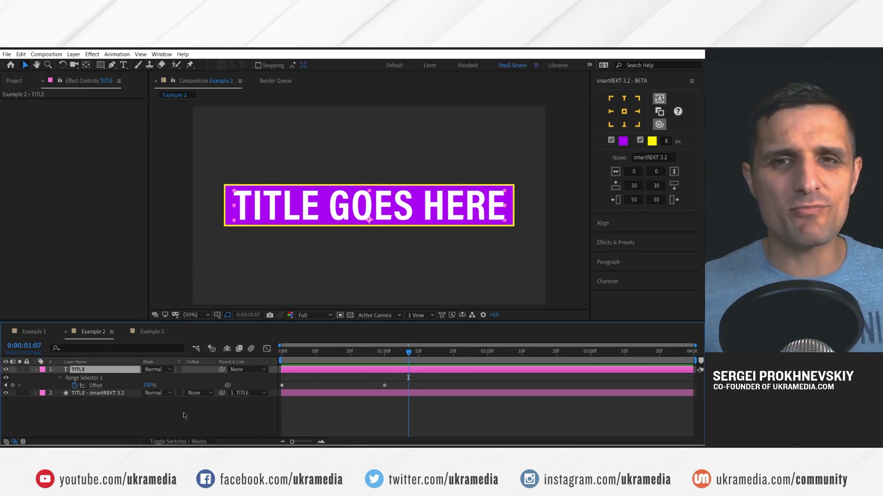
Step: Replace all layers in Example 1 with copies of the TITLE layer and its smartREKT rectangle from Example 2
click(129, 400)
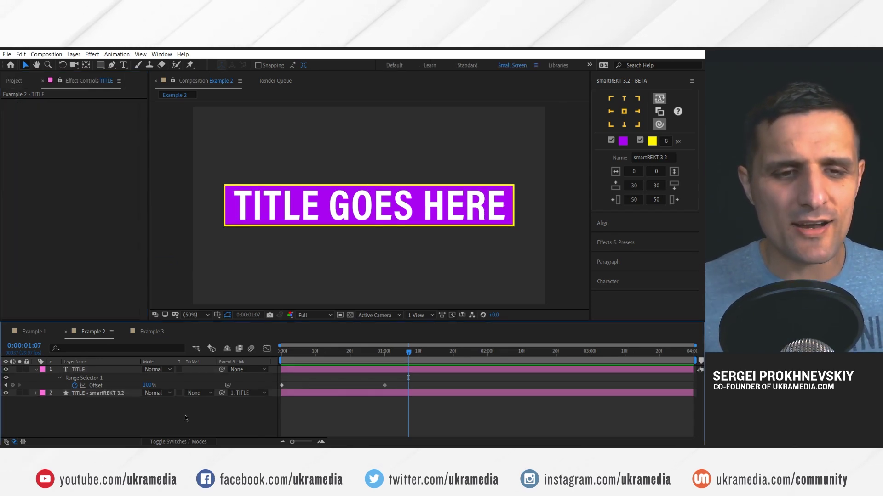
click(102, 371)
shift+click(106, 393)
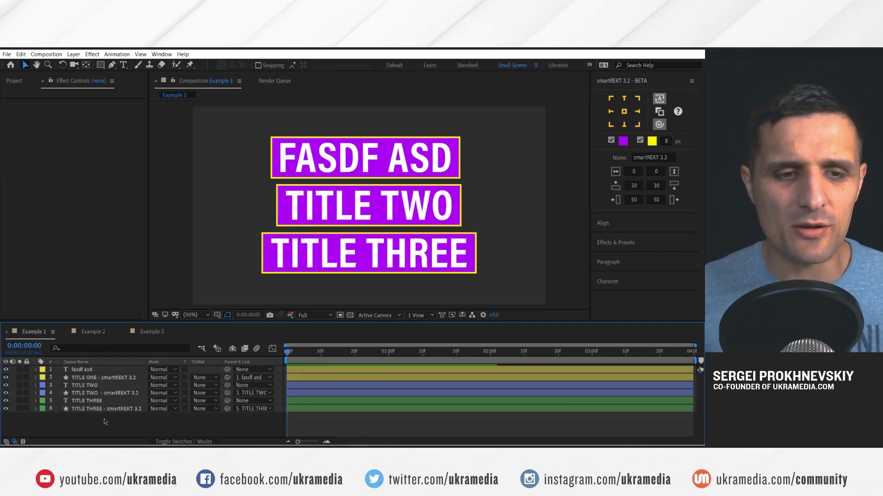
click(76, 362)
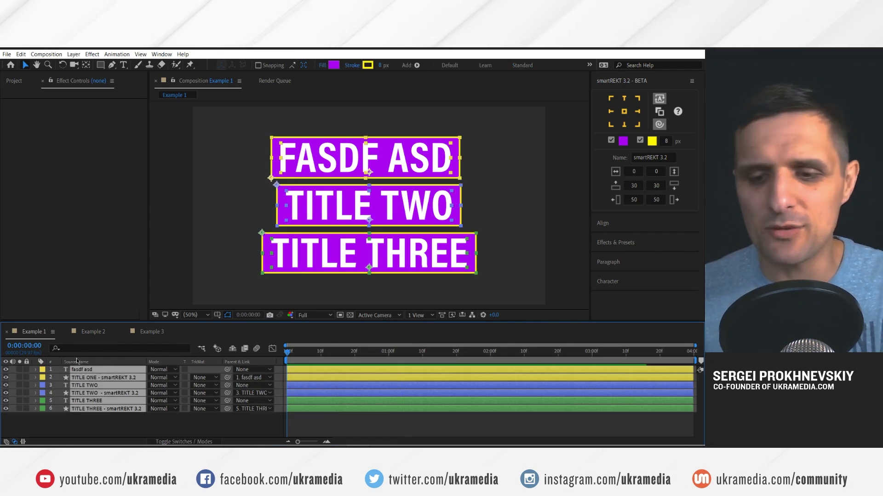
key(Delete)
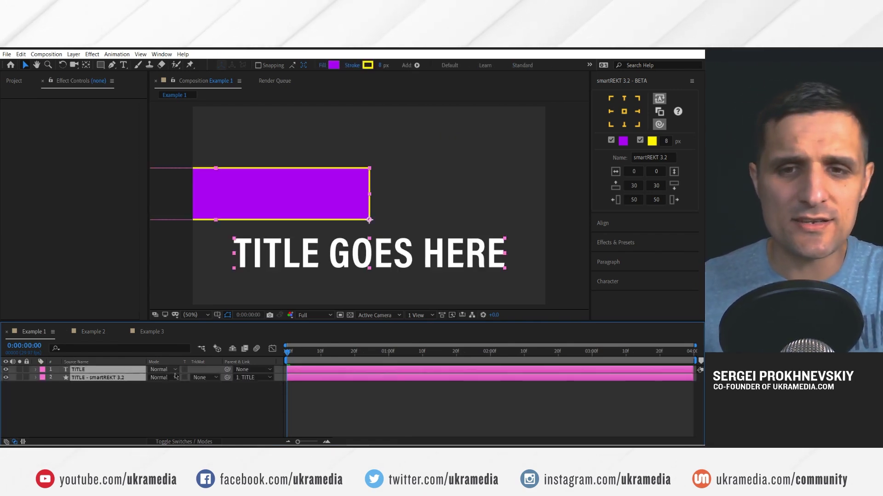
key(ctrl+shift+a)
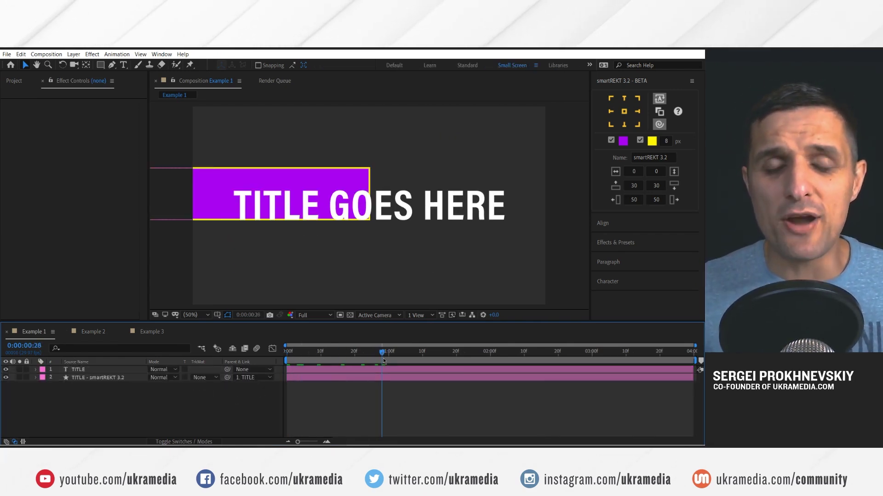
Step: Link the copied rectangle in Example 1 to the TITLE layer through Size Layer, and check the fit at about 0:00:00:29
click(121, 379)
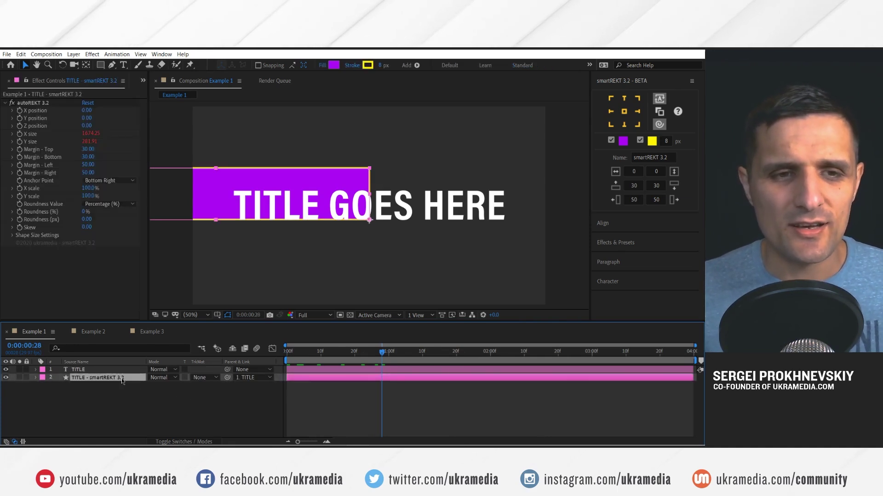
click(13, 235)
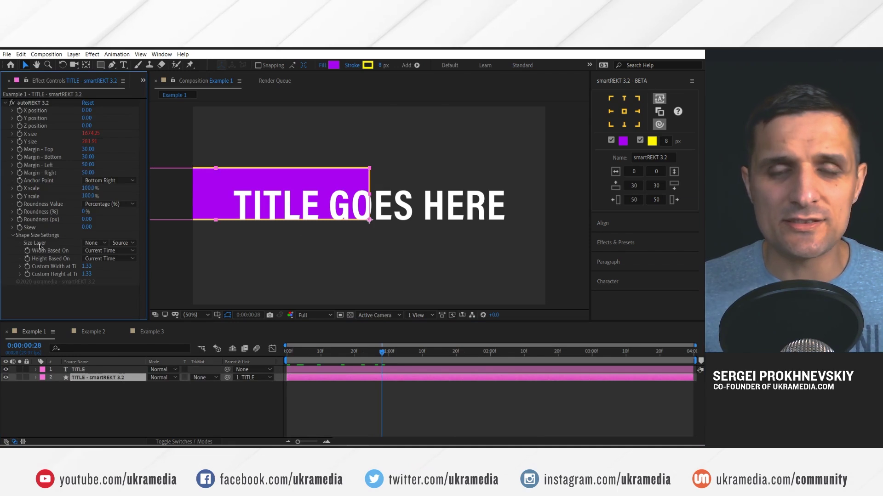
click(95, 245)
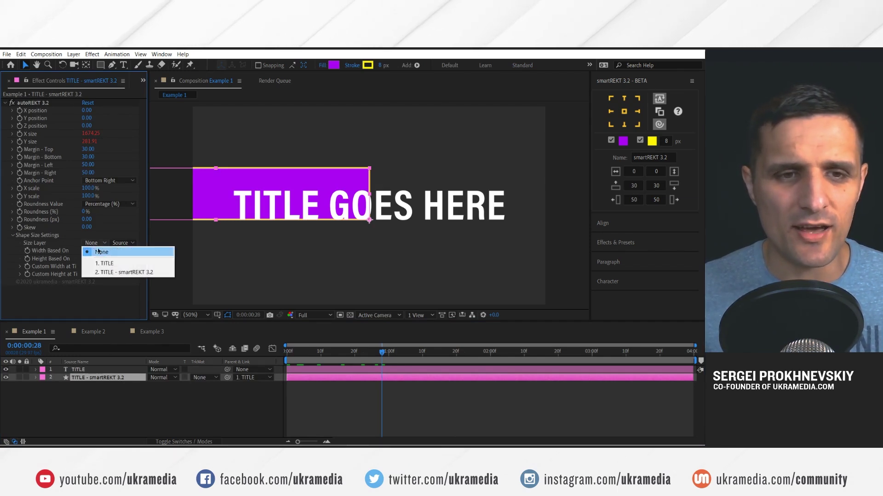
click(105, 263)
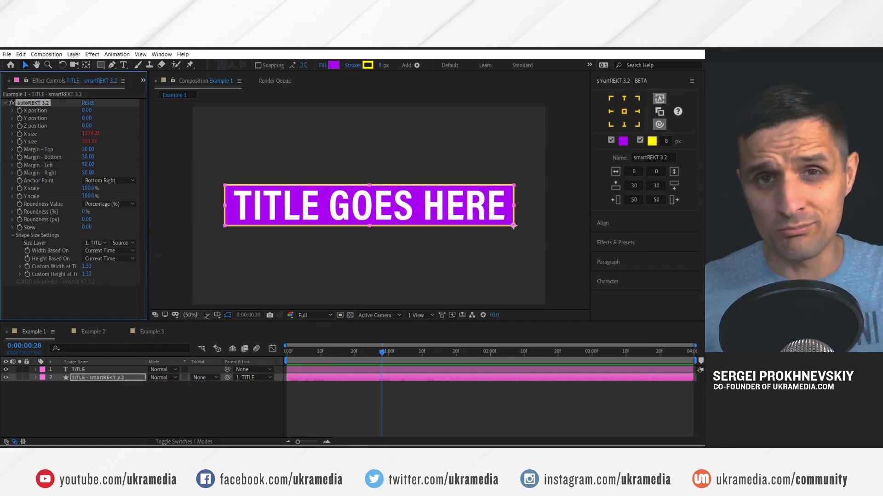
mouse_move(382, 352)
mouse_down()
mouse_move(374, 353)
mouse_move(385, 361)
mouse_up()
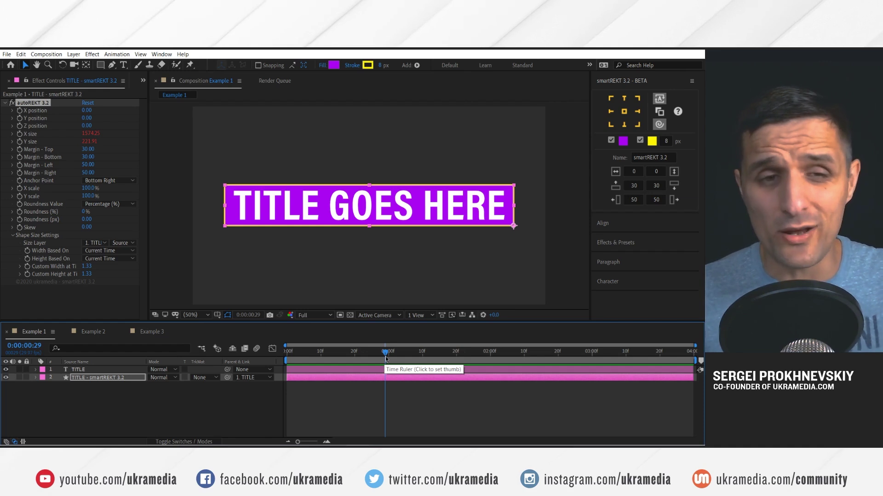
Step: Switch to Example 2, deselect all layers, and scrub through the title animation to 0:00:01:12
click(93, 331)
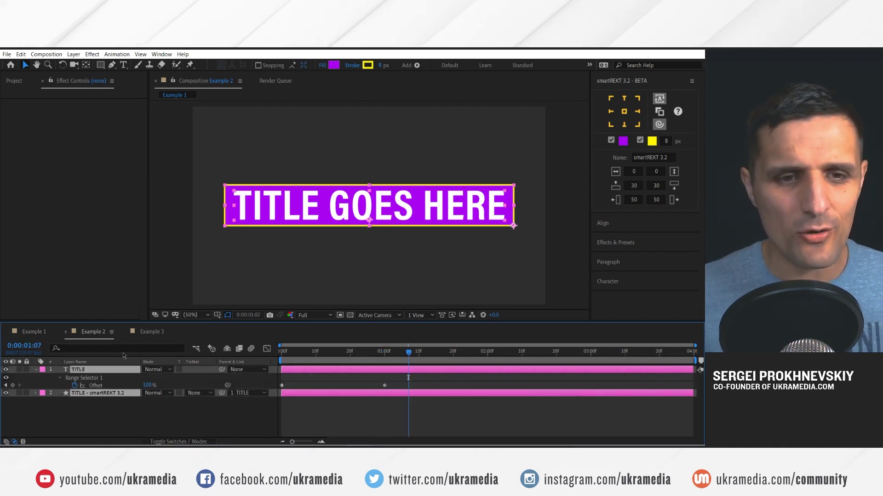
key(ctrl+shift+a)
drag(357, 355, 429, 355)
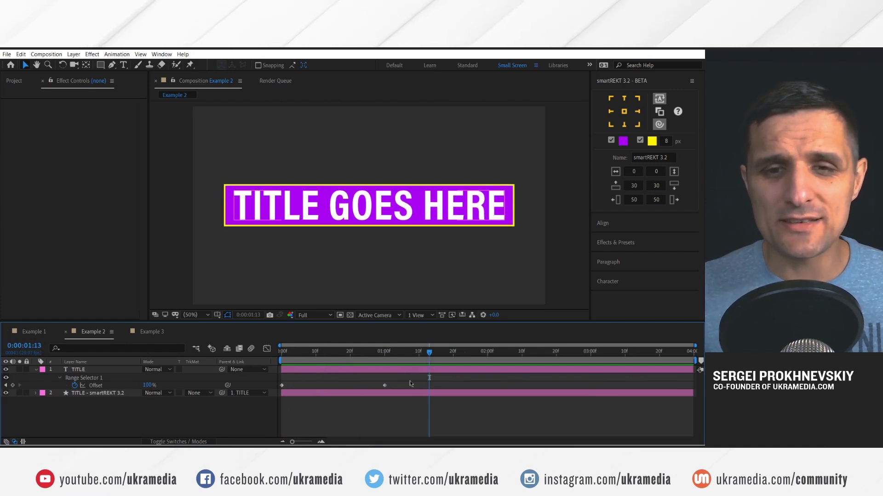
click(382, 352)
drag(324, 355, 425, 354)
Step: Select the rectangle layer in Example 2 and scrub through the animation to examine how its size follows the words
click(124, 394)
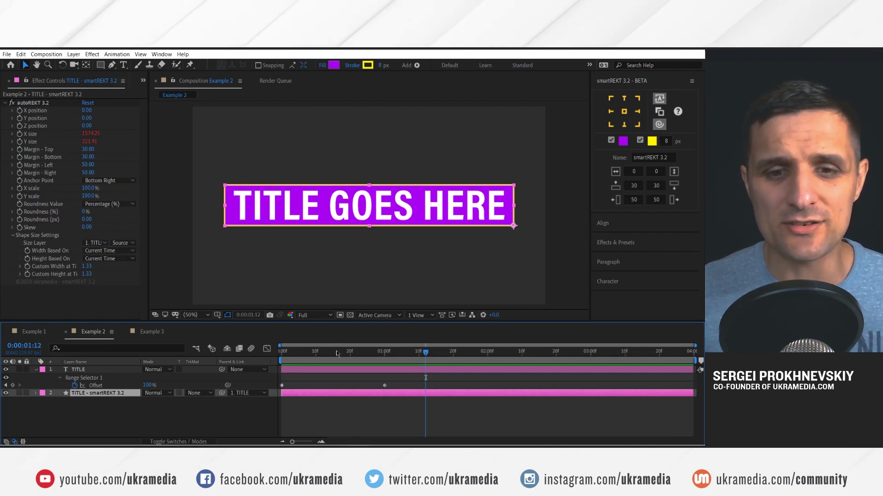
click(295, 354)
drag(295, 354, 408, 354)
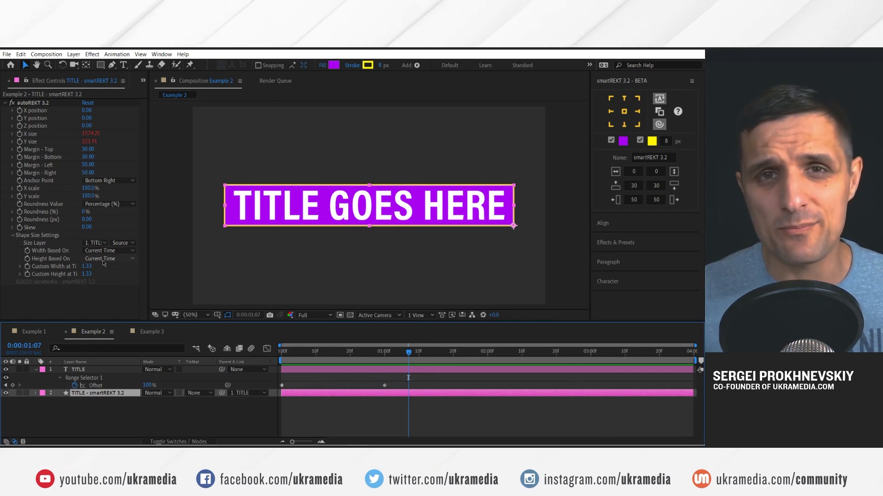
drag(395, 354, 312, 358)
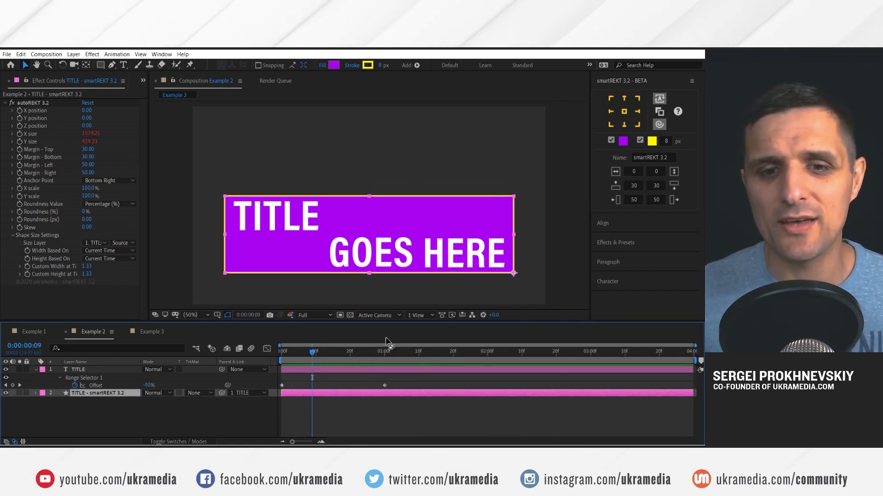
drag(318, 355, 341, 366)
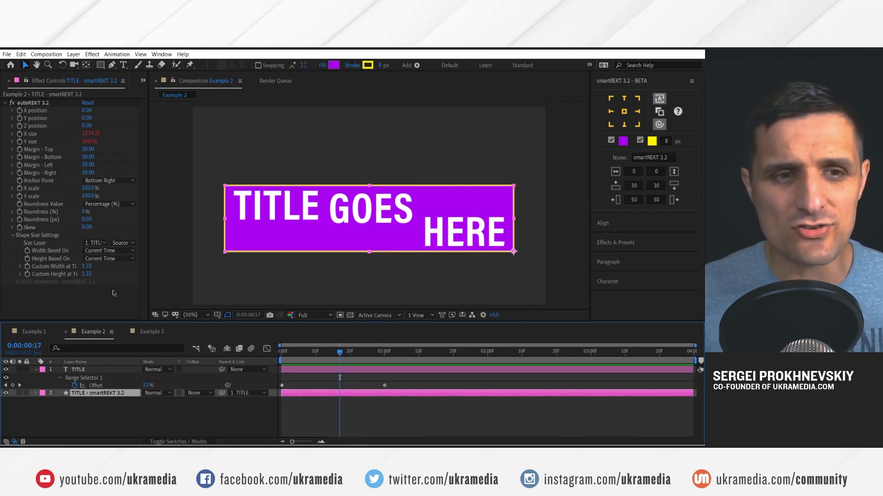
Step: Set the rectangle's Height Based On to Comp - In Point and check its size across the title animation
click(110, 258)
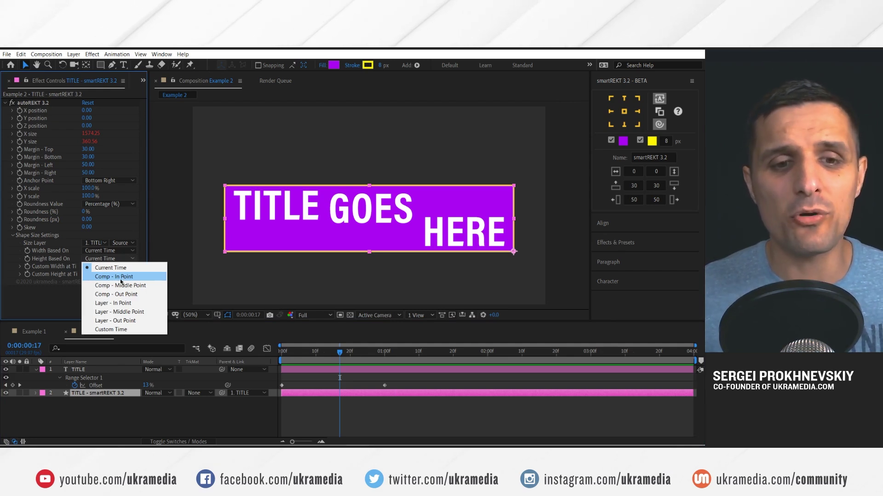
click(121, 277)
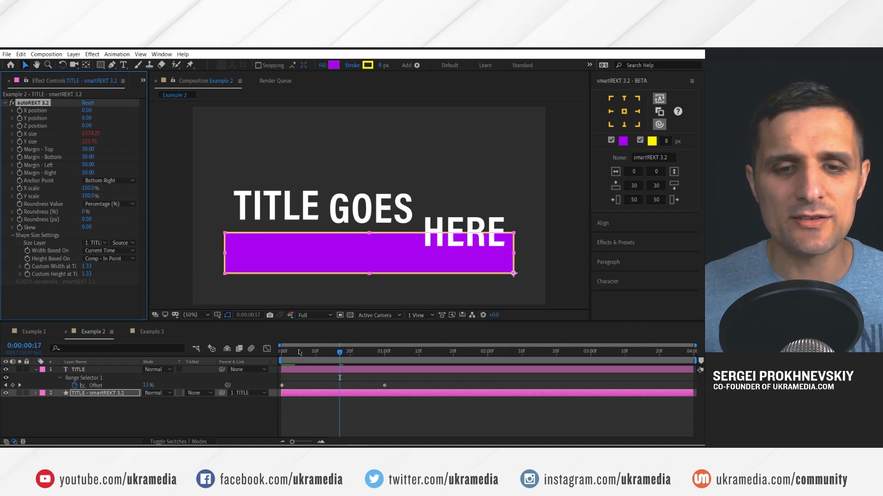
drag(299, 350, 268, 363)
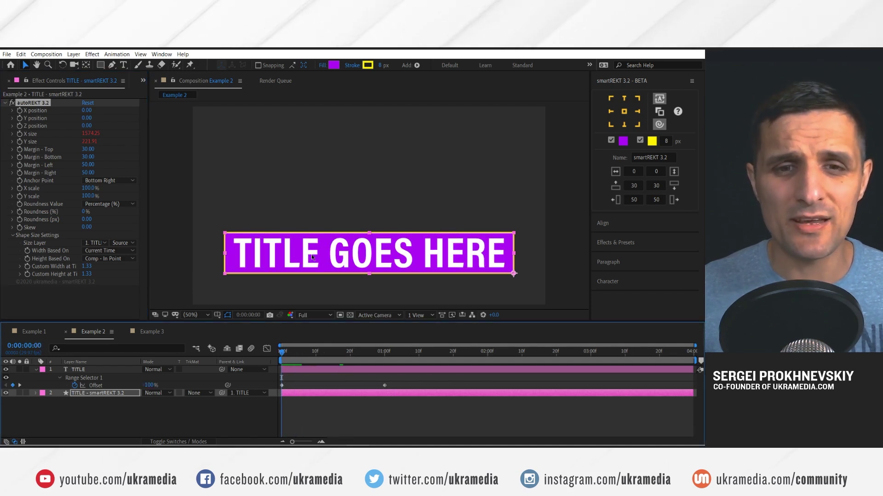
drag(299, 357, 412, 354)
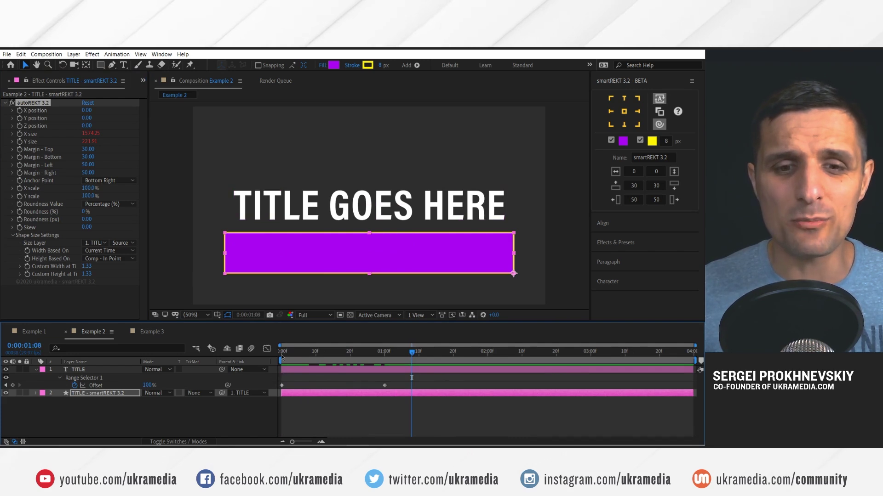
drag(331, 369, 387, 354)
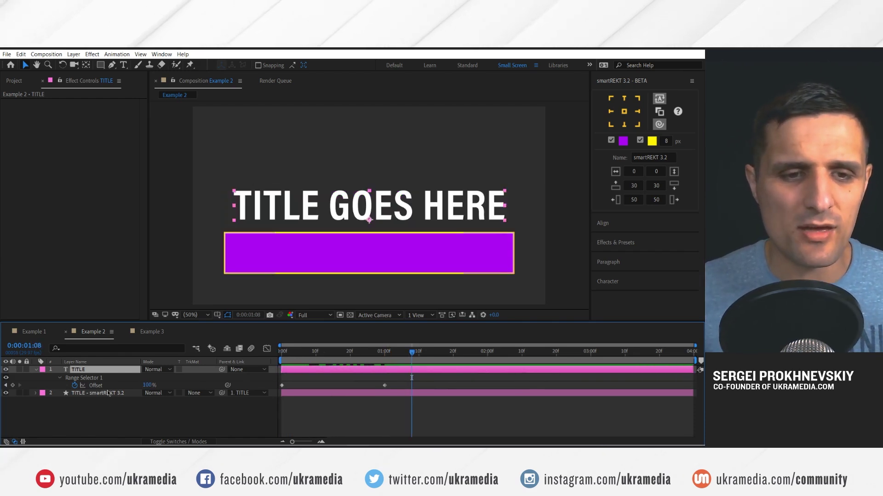
Step: Set the rectangle's Height Based On to Comp - Out Point
click(98, 393)
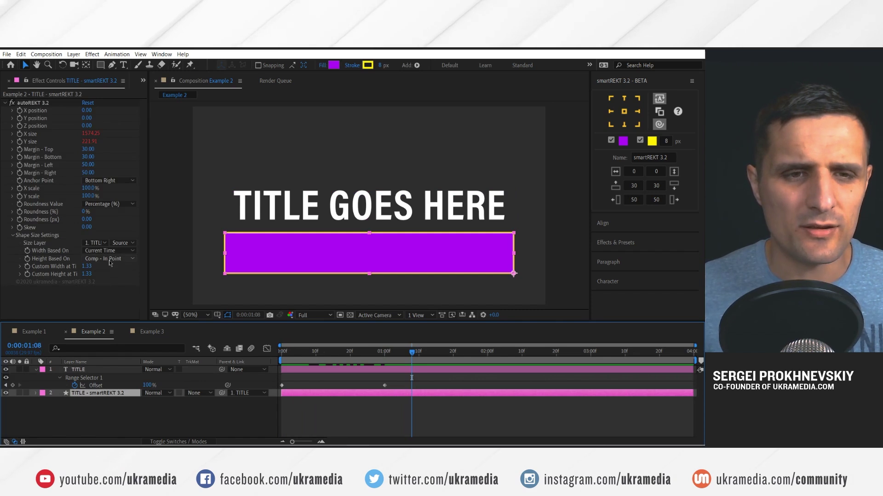
click(110, 260)
click(115, 293)
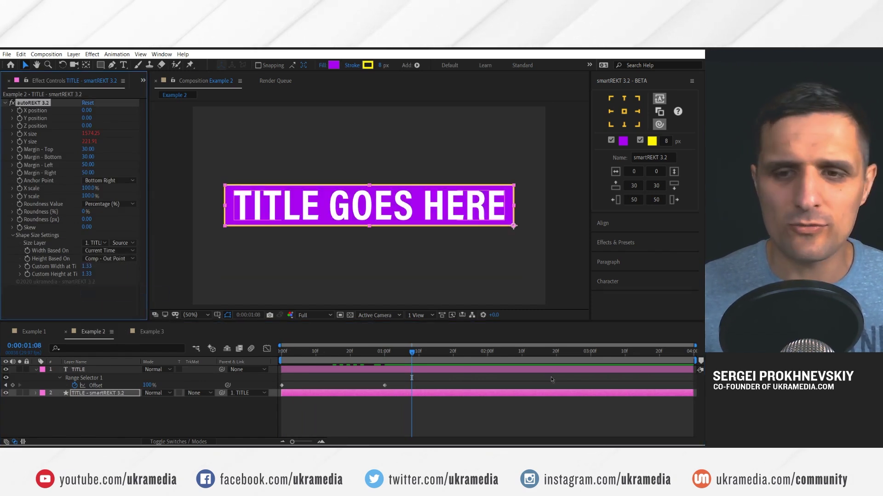
Step: Try sliding the TITLE layer past 0:00:03:00 to test the rectangle's height at the comp's end, and undo the shift
drag(383, 366, 706, 368)
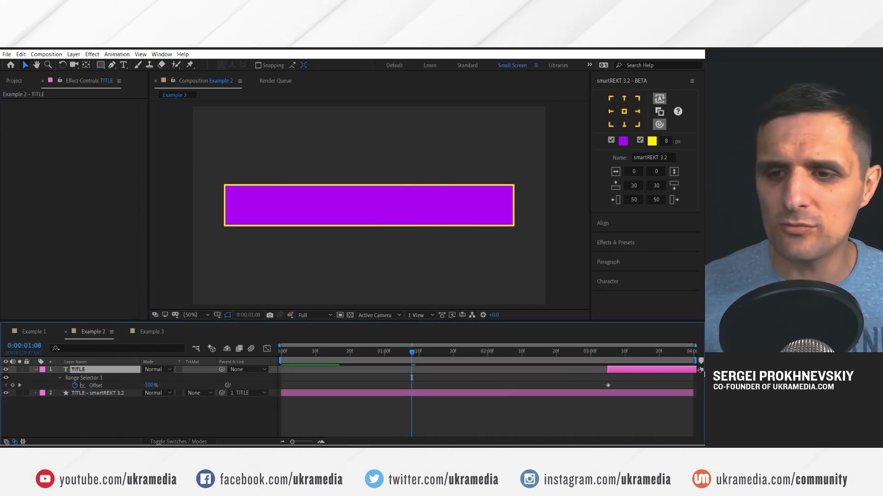
click(690, 353)
key(alt+shift+Page_Down)
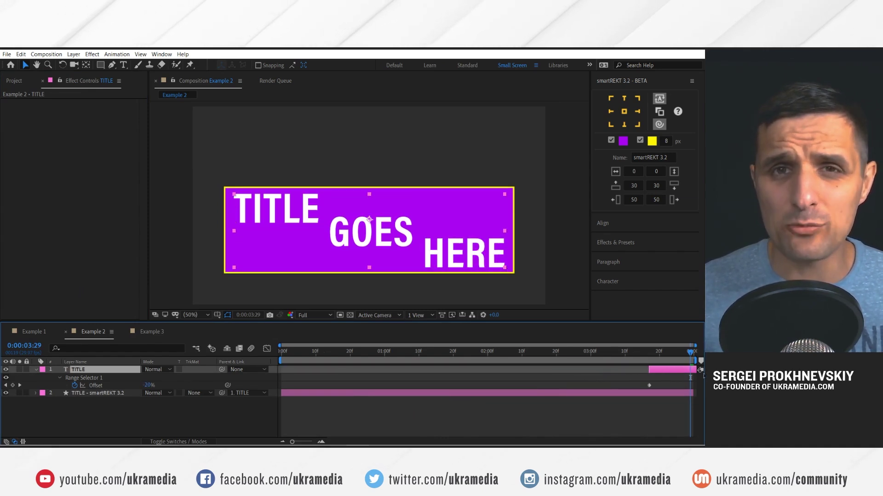
drag(689, 353, 411, 363)
key(ctrl+z)
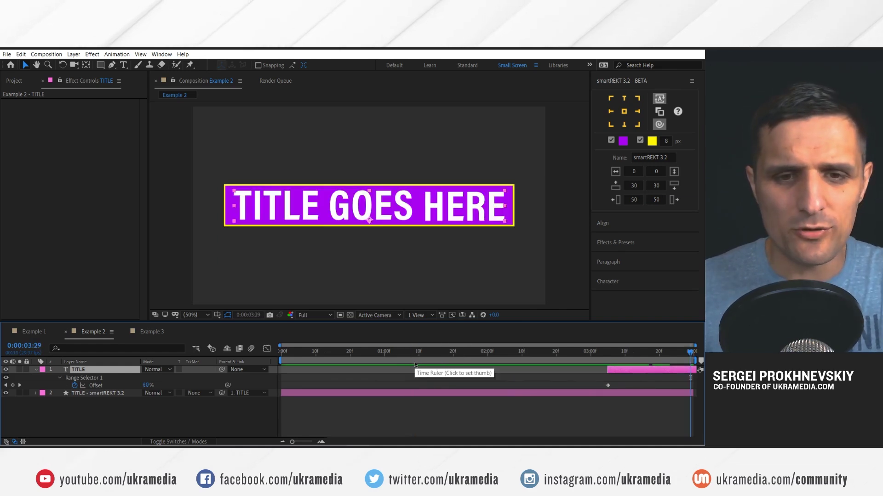
Step: Set the rectangle's Height Based On to Comp - Middle Point and move the time to 0:00:02:00
click(131, 393)
click(114, 260)
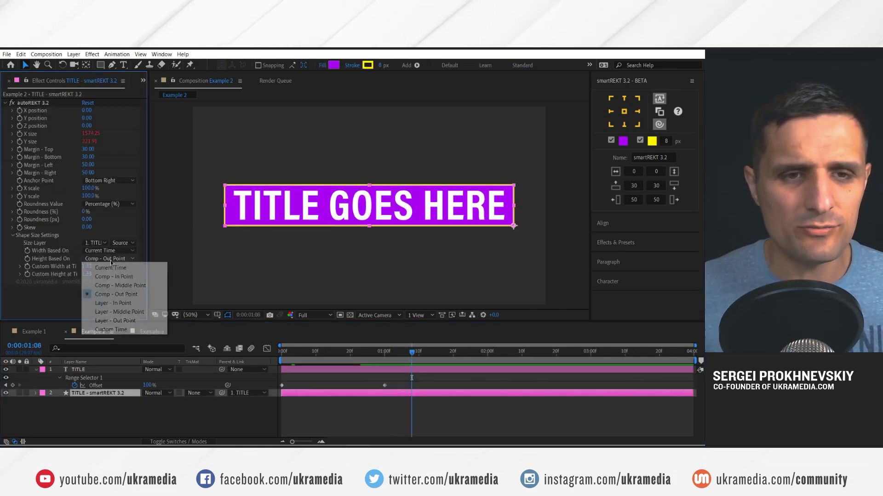
click(137, 289)
click(488, 351)
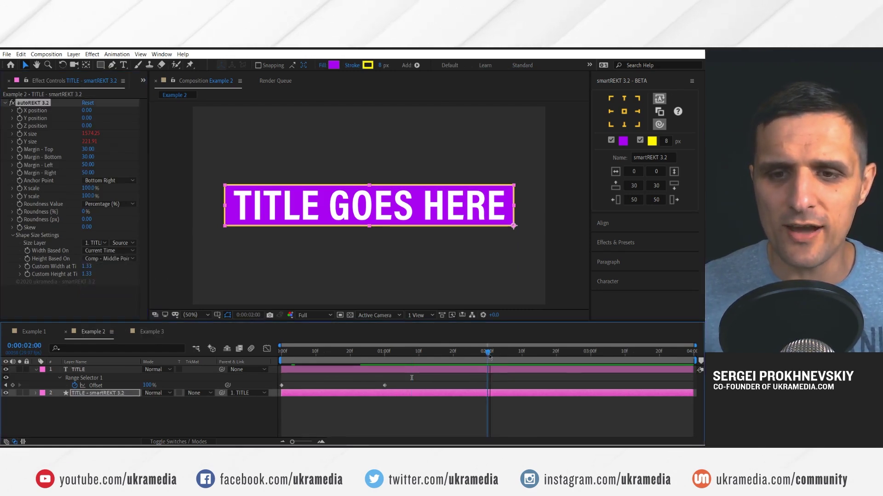
Step: Try sliding TITLE to start at about 0:00:01:18 so its animation crosses the comp's midpoint, and undo the shift
drag(423, 371, 587, 370)
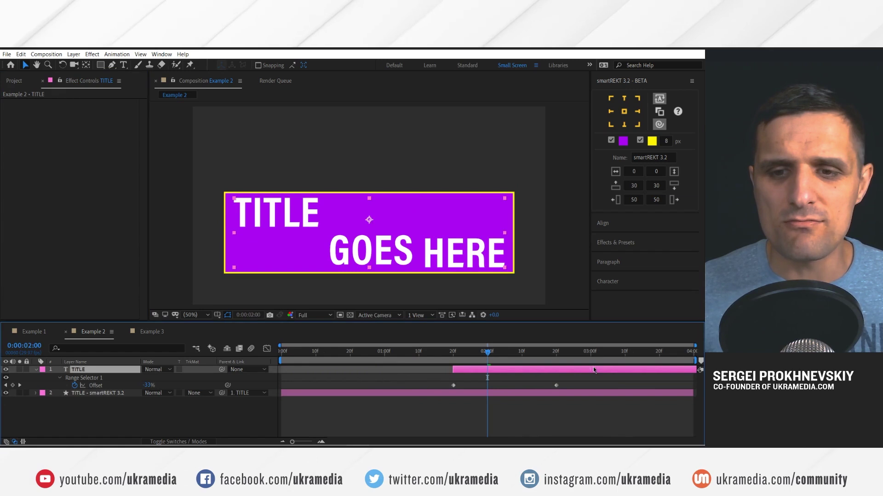
drag(521, 352, 367, 352)
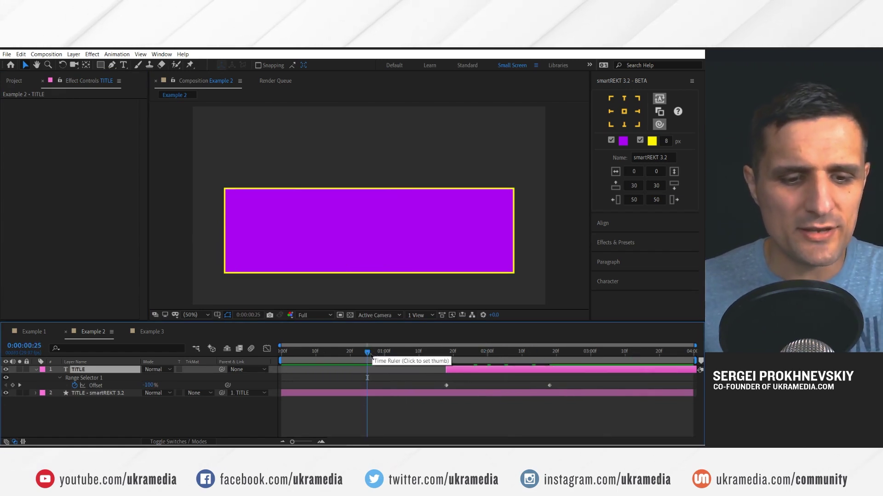
click(320, 405)
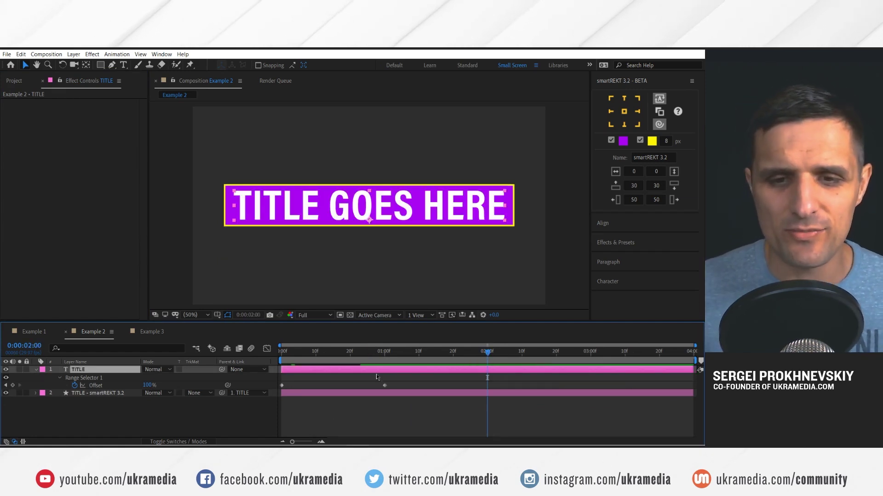
Step: Set the rectangle's Height Based On to Layer - In Point
click(128, 392)
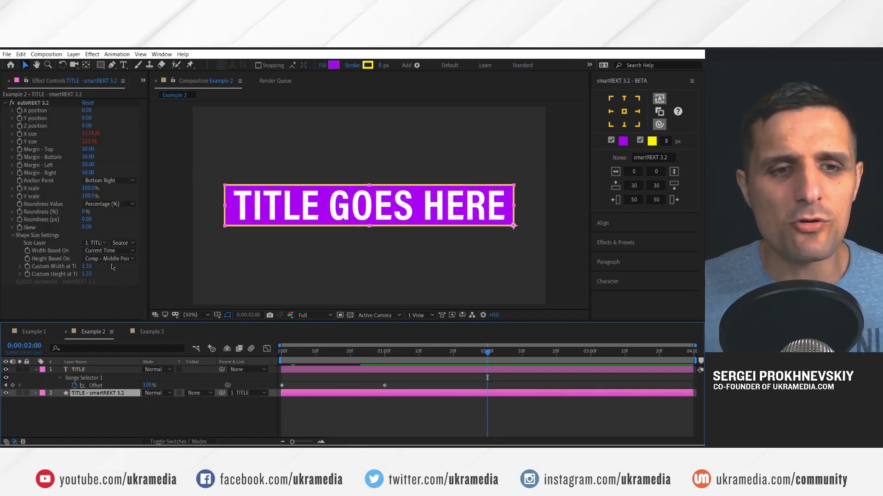
click(111, 259)
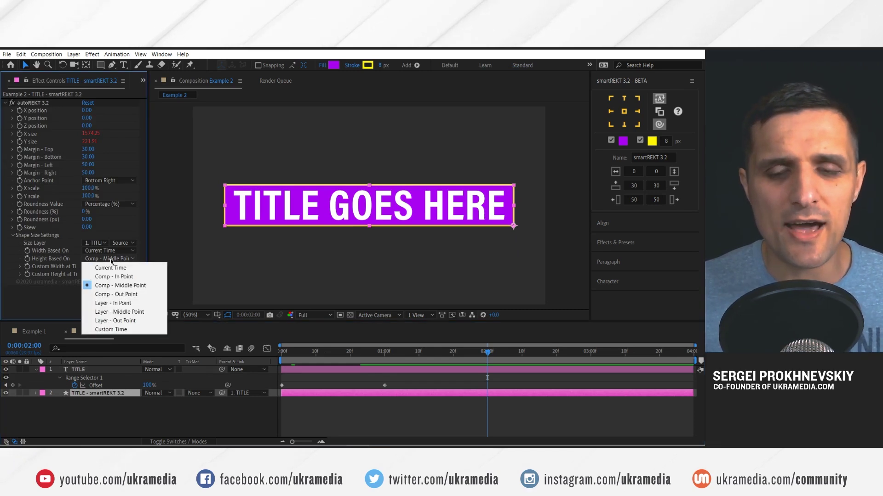
click(122, 307)
Step: Try trimming TITLE's start to about 0:00:00:14 to test the rectangle's height, and return to the untrimmed layer at 0:00:02:00
click(296, 371)
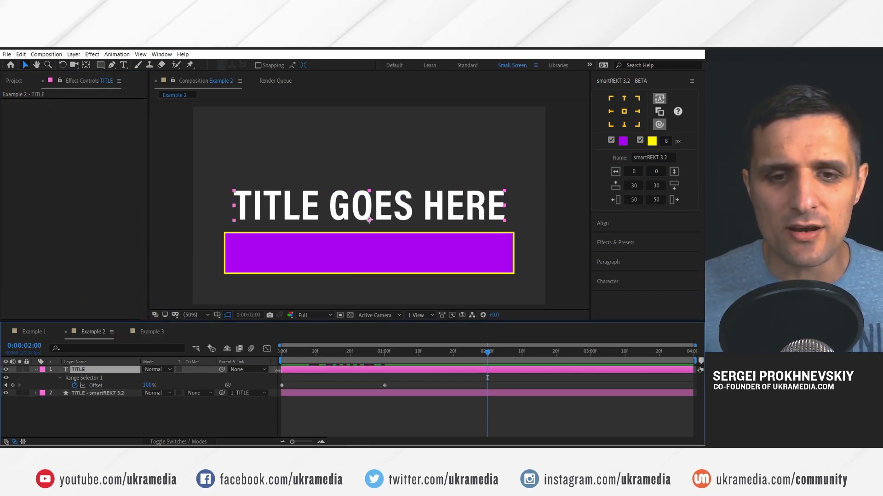
drag(281, 370, 513, 357)
click(331, 354)
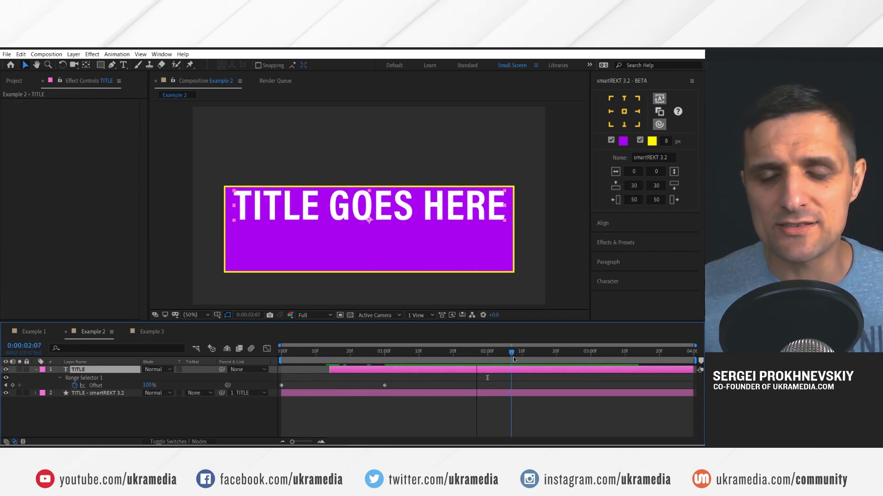
click(487, 352)
Step: Set the rectangle's Height Based On to Layer - Middle Point
click(98, 393)
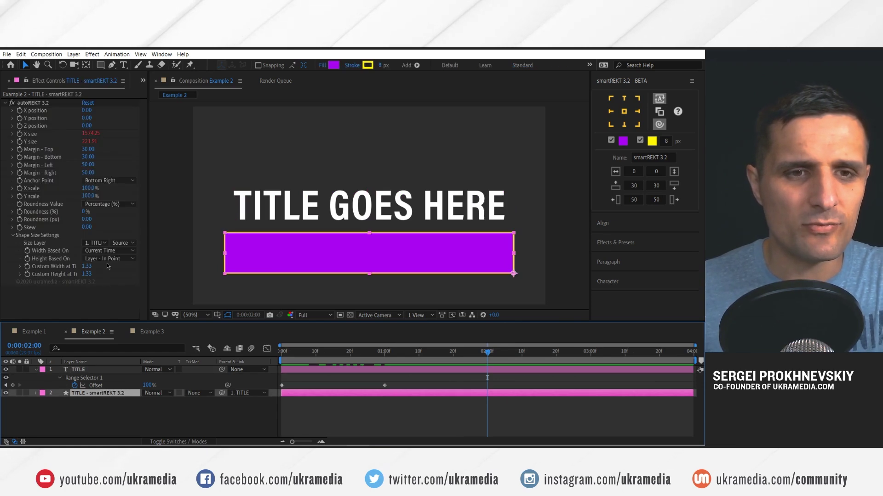
click(104, 260)
click(138, 315)
Step: Try trimming TITLE's end to about 0:00:01:02 to test the rectangle's height, undo the trim, and reselect the rectangle layer
drag(694, 370, 391, 369)
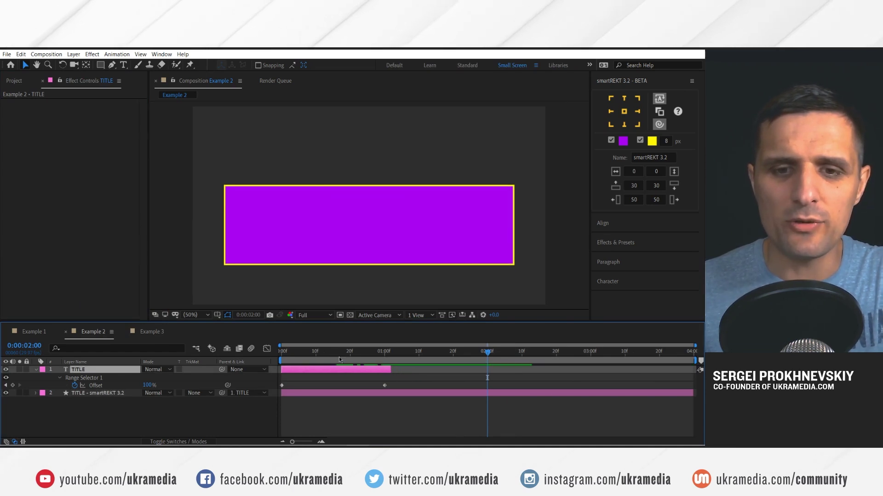
drag(338, 355, 381, 356)
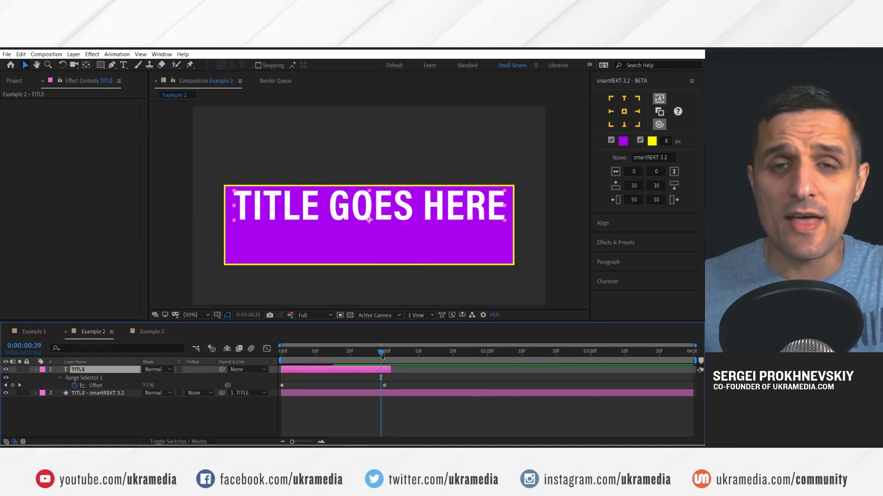
key(ctrl+z)
key(ctrl+z)
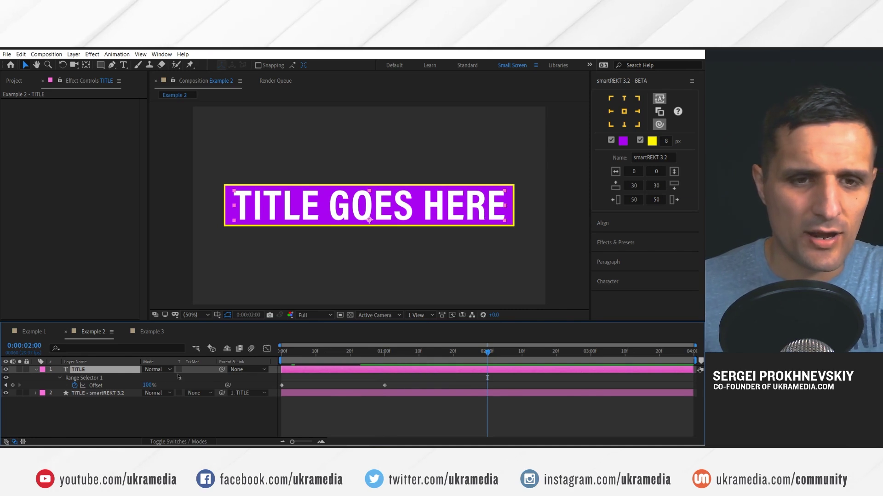
key(ctrl+Down)
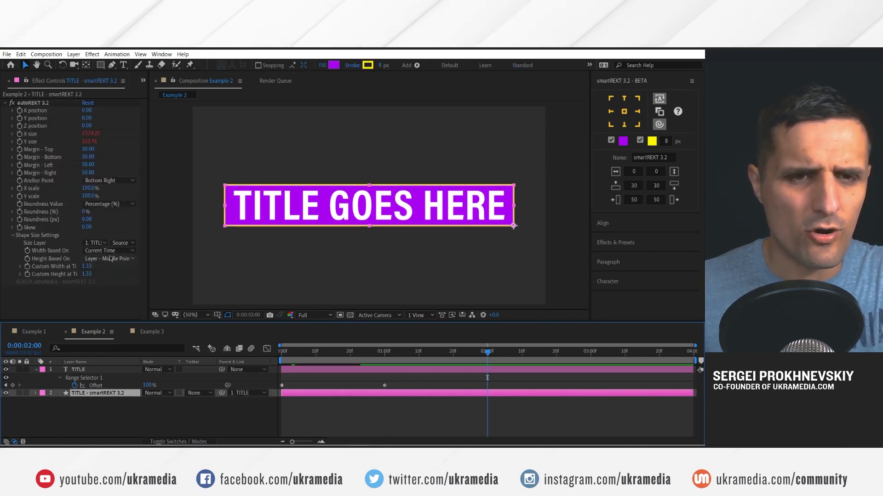
Step: Set the rectangle's Height Based On to Layer - Out Point and check the animation from its end at 0:00:03:29
click(111, 259)
click(149, 322)
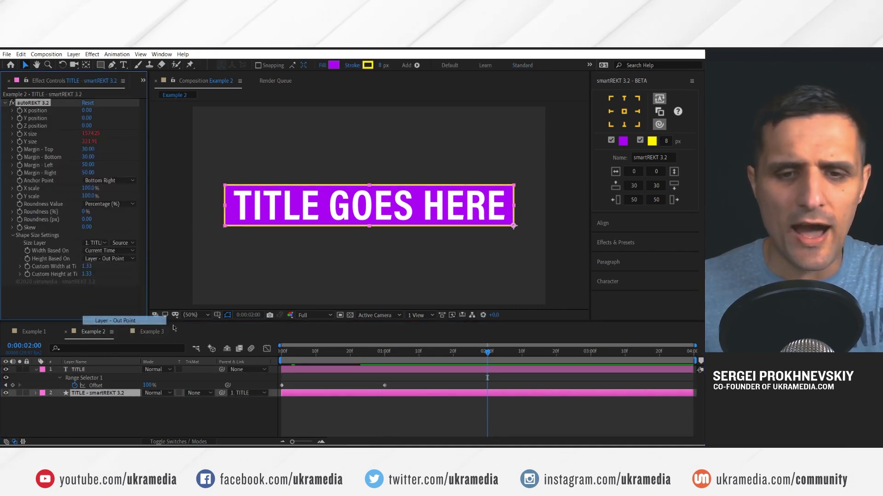
drag(686, 360, 705, 363)
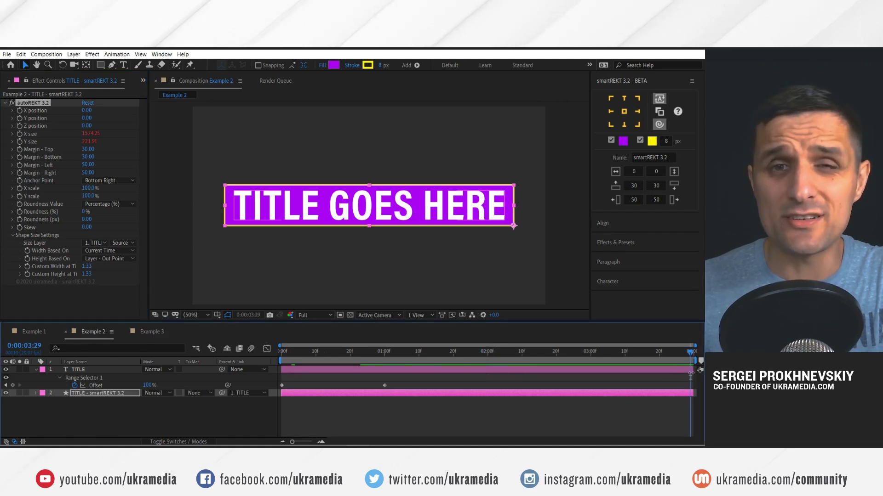
key(space)
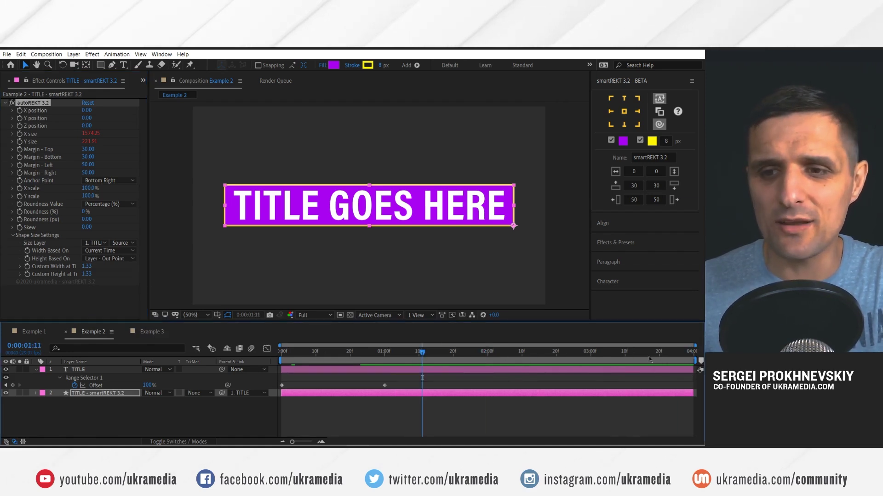
Step: Try trimming TITLE's end to about 0:00:00:24 to test the rectangle's height, undo the trim, and reselect the rectangle layer
drag(691, 370, 470, 354)
click(364, 354)
click(334, 355)
key(ctrl+z)
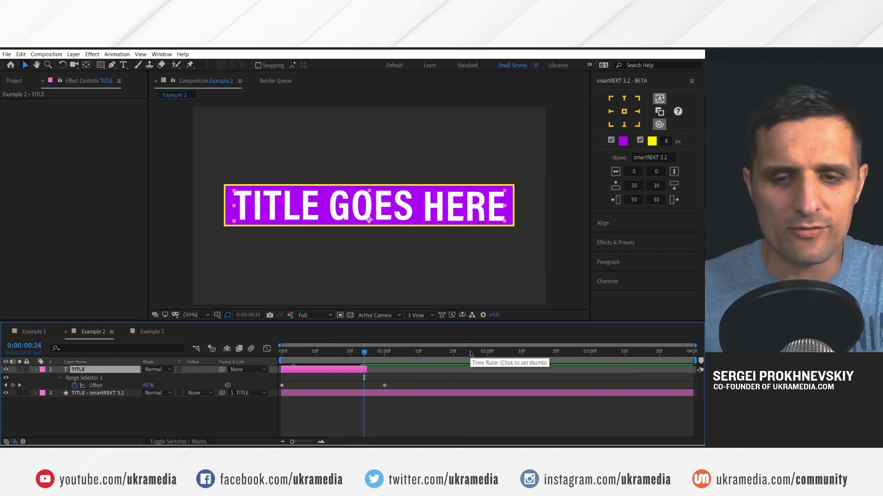
key(ctrl+z)
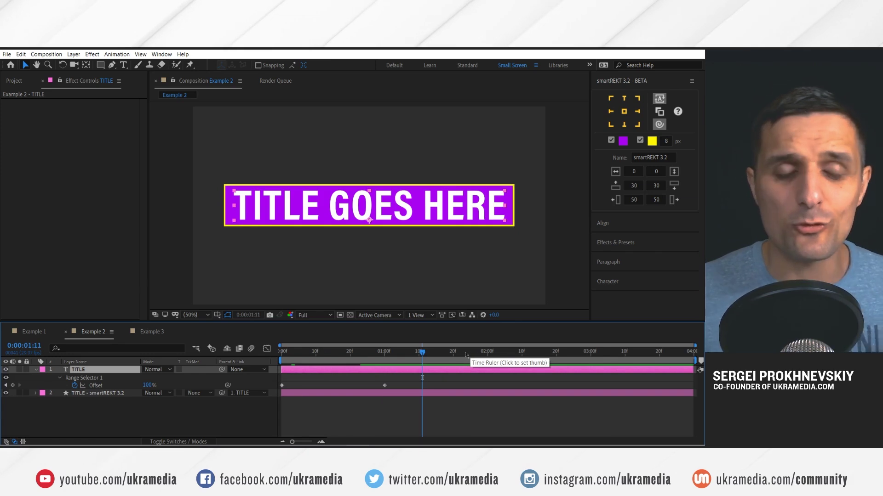
click(107, 393)
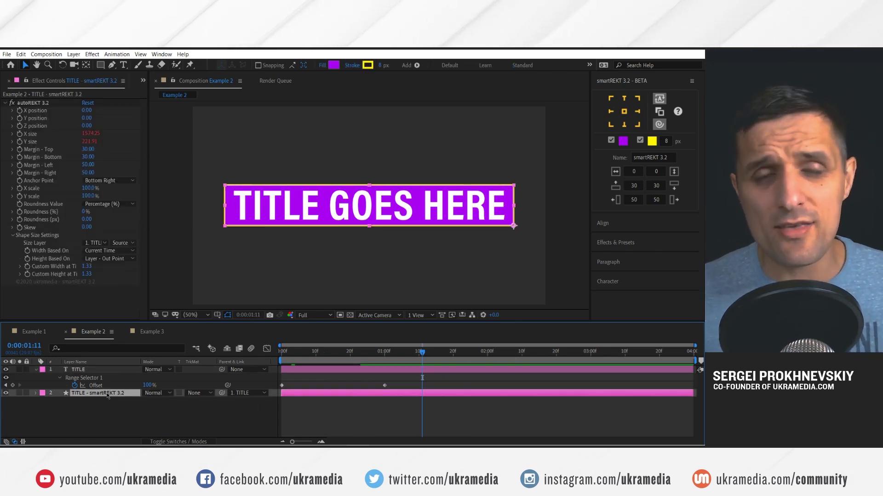
Step: Set the rectangle's Height Based On to Custom Time and its custom height time to 2 seconds, matching 0:00:02:00
click(99, 260)
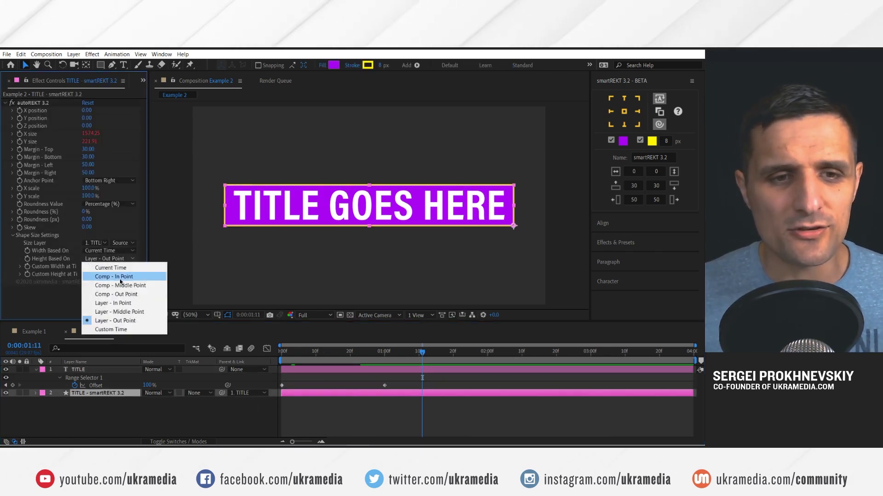
click(110, 330)
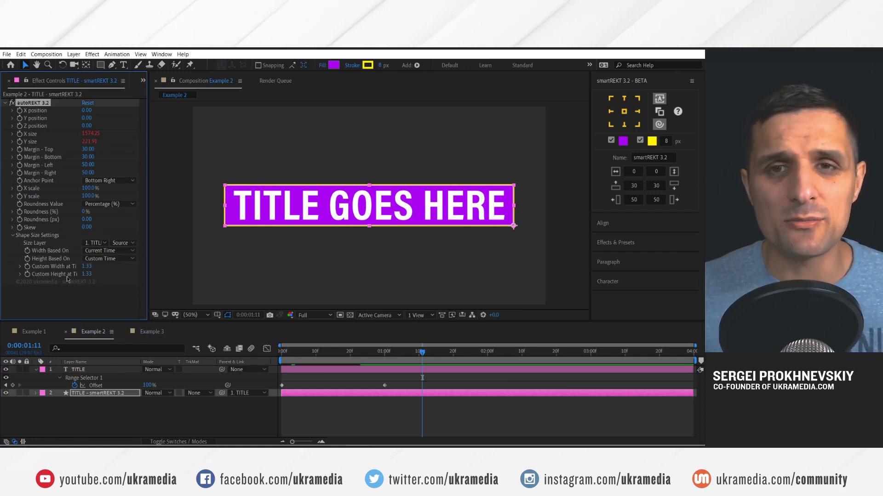
drag(428, 357, 487, 352)
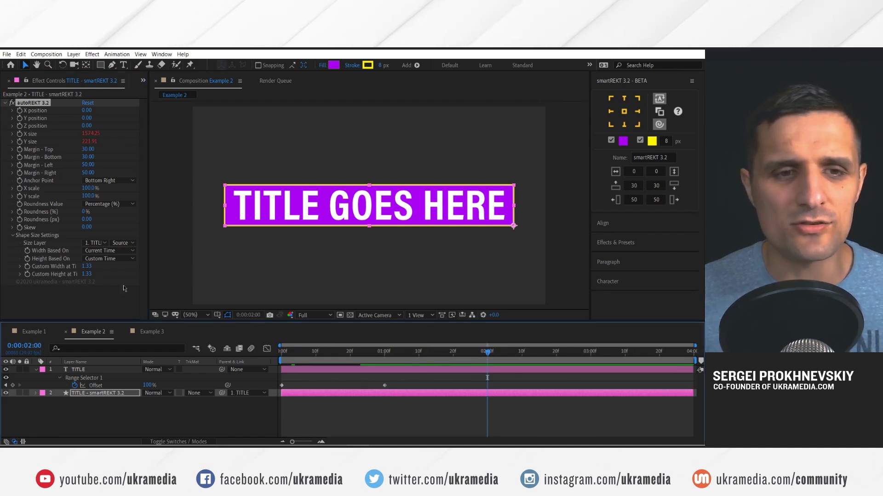
click(89, 274)
text(2)
key(Return)
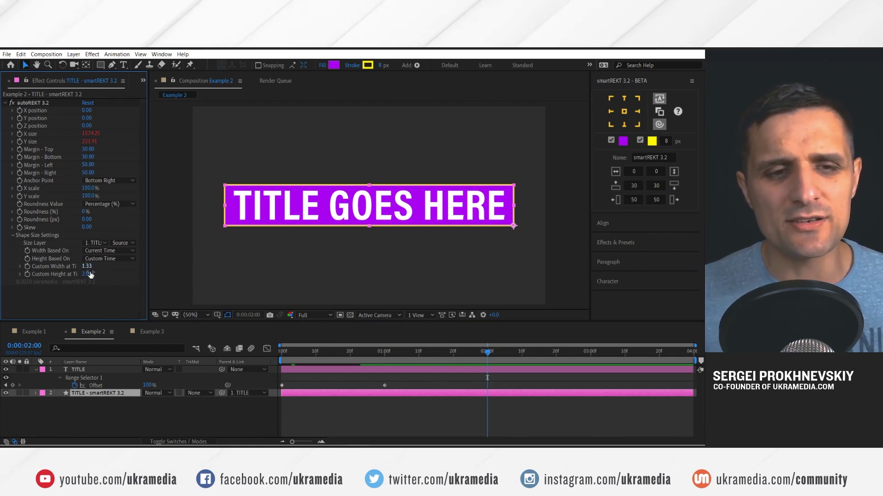
key(z)
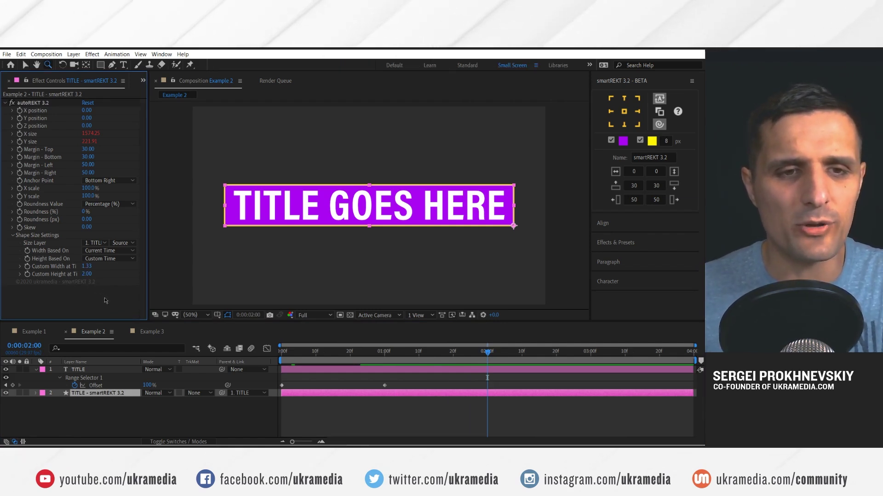
Step: Delete the TITLE - smartREKT 3.2 layer, scrub through the title animation, and park the current time at 0:00:02:00
click(112, 393)
key(Delete)
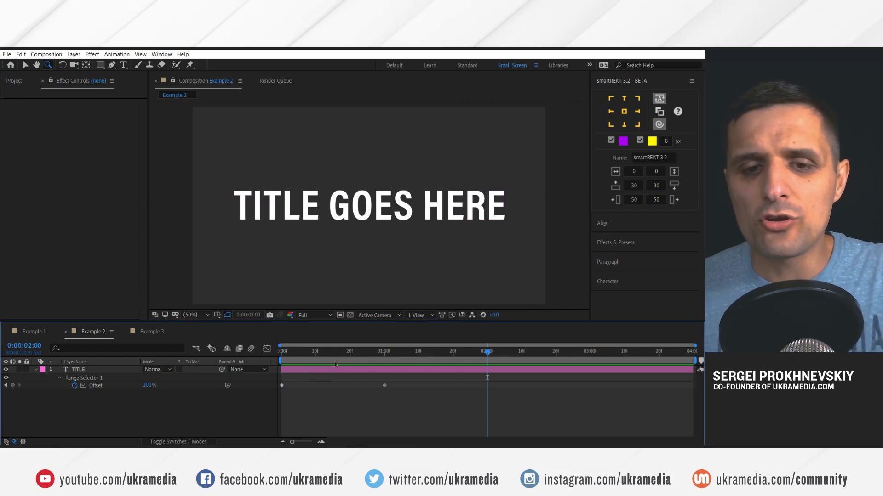
click(364, 354)
drag(364, 358, 488, 358)
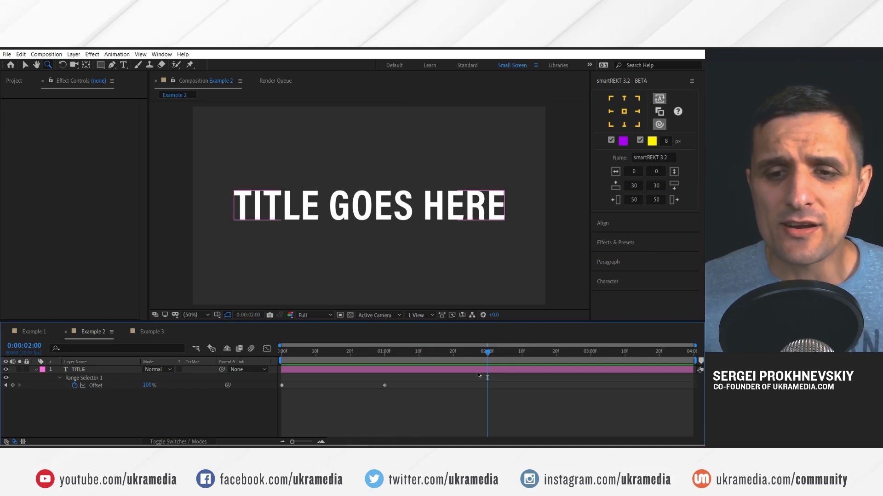
Step: Generate a new center-anchored smartREKT rectangle for the TITLE layer and expand its Shape Size Settings
click(478, 373)
click(624, 112)
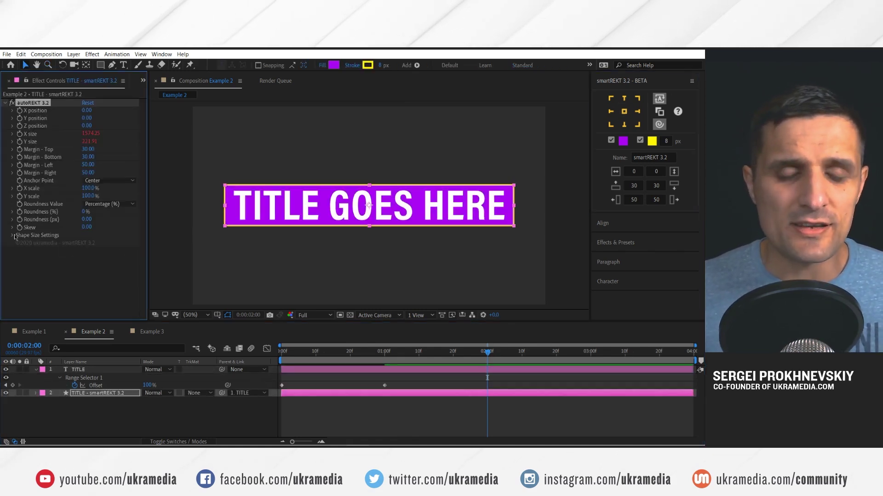
click(13, 236)
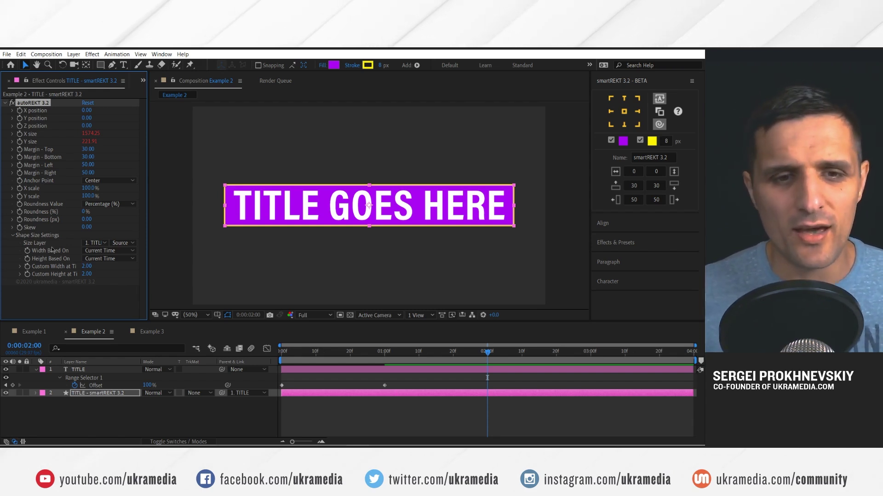
Step: Open the Example 3 composition, preview its animation, and select the TITLE ONE, TITLE TWO and TITLE THREE layers
click(151, 332)
key(space)
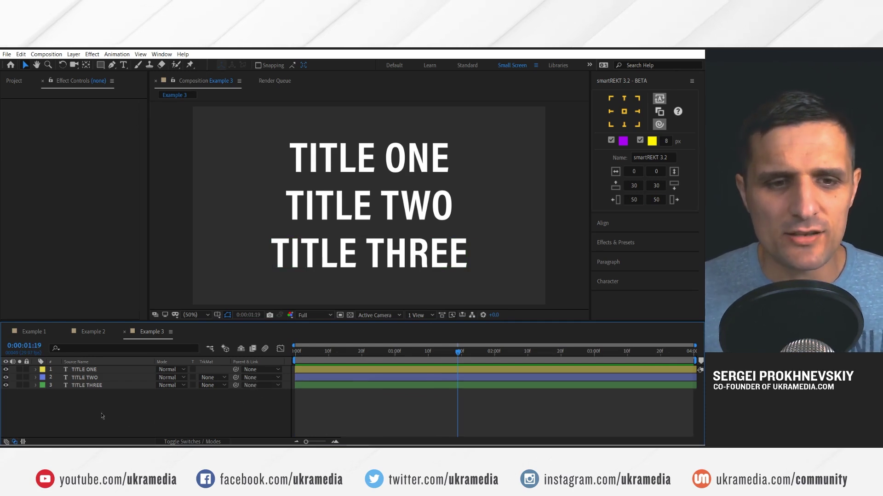
drag(98, 394, 102, 381)
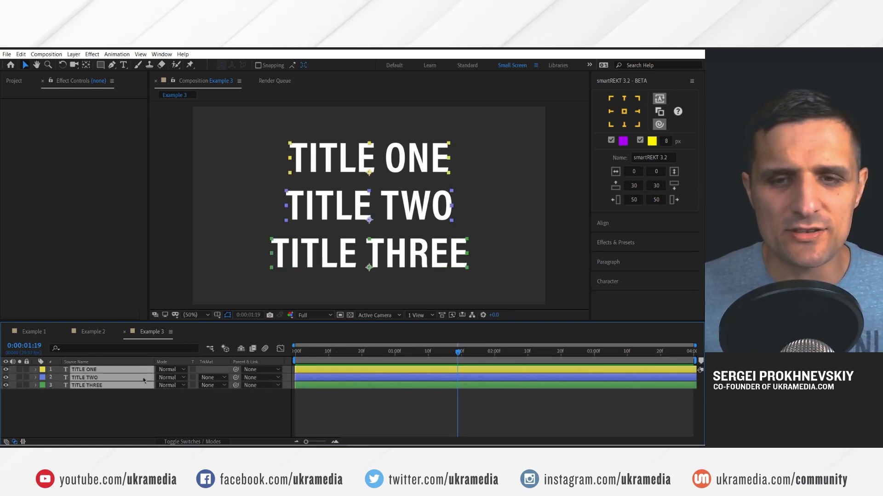
Step: Generate center-anchored smartREKT rectangles for the three titles with stroke and parenting off and Mask Selected Layers on
click(640, 140)
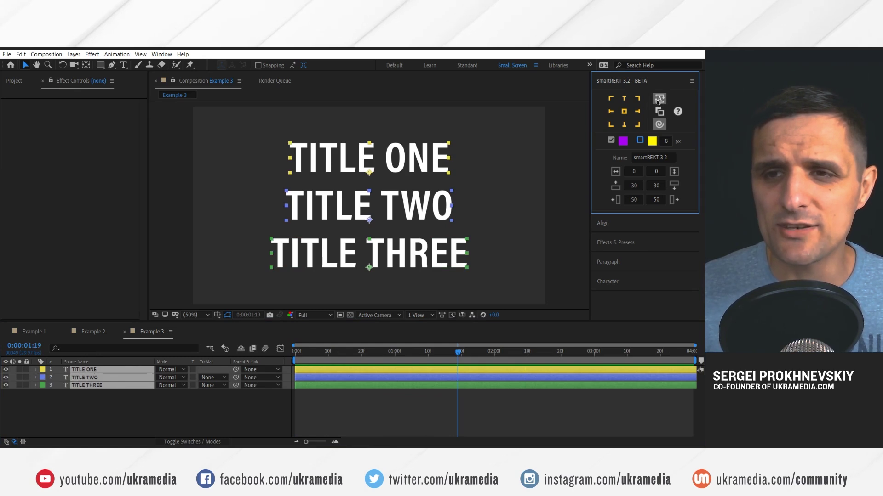
click(659, 125)
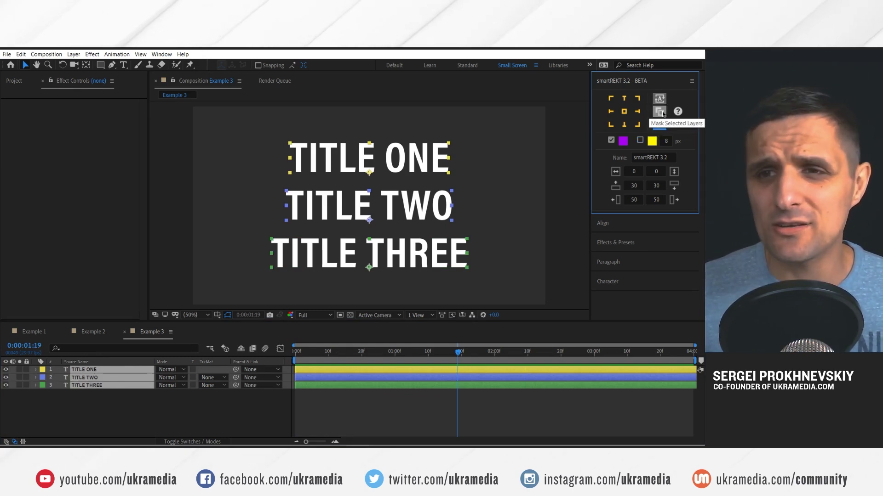
click(660, 113)
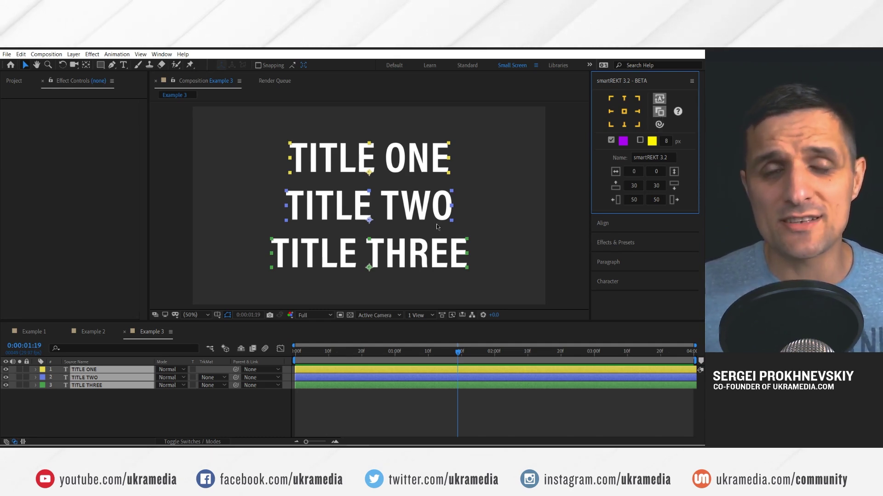
click(624, 114)
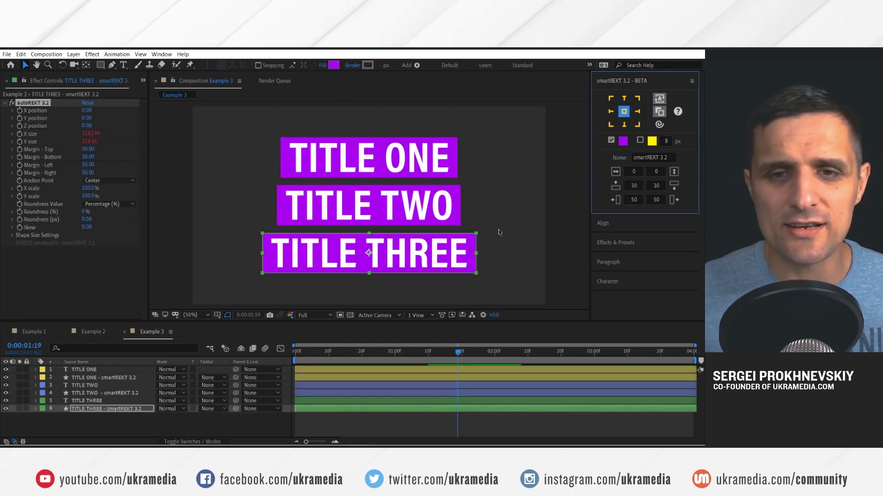
Step: Move to about 0:00:00:23 and reveal the TITLE ONE rectangle's Shape Size Settings in the timeline
drag(444, 349, 369, 371)
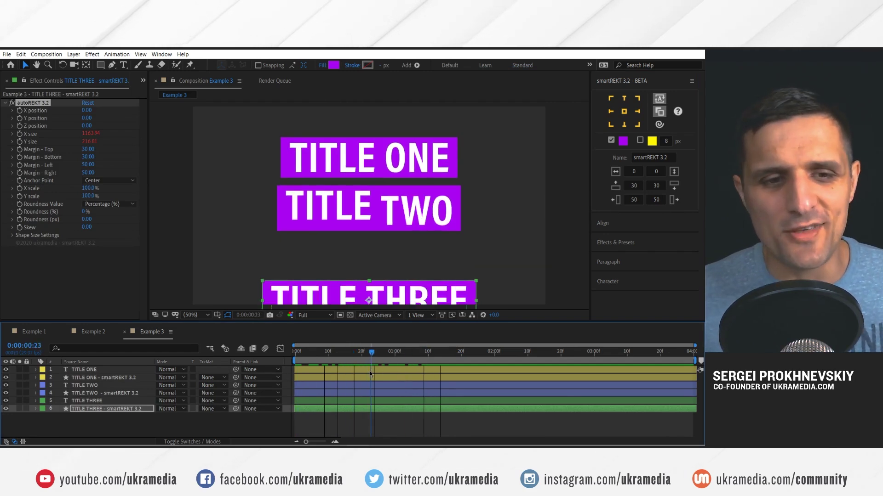
click(134, 378)
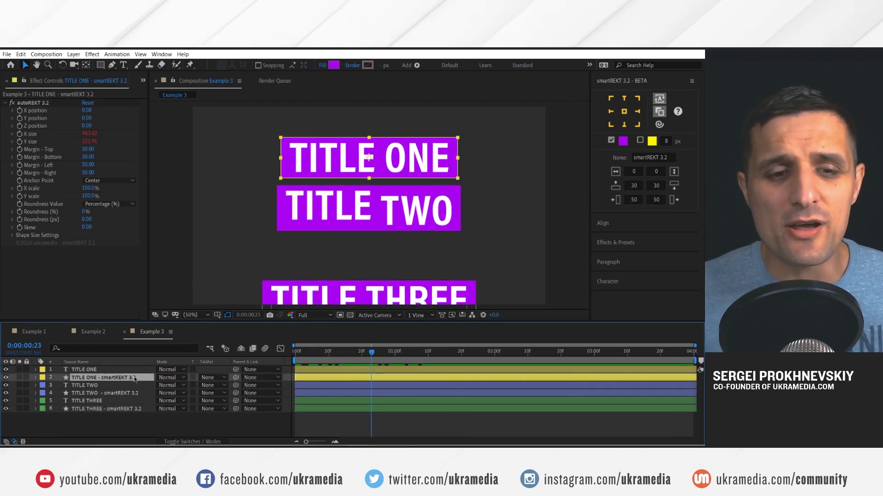
click(36, 377)
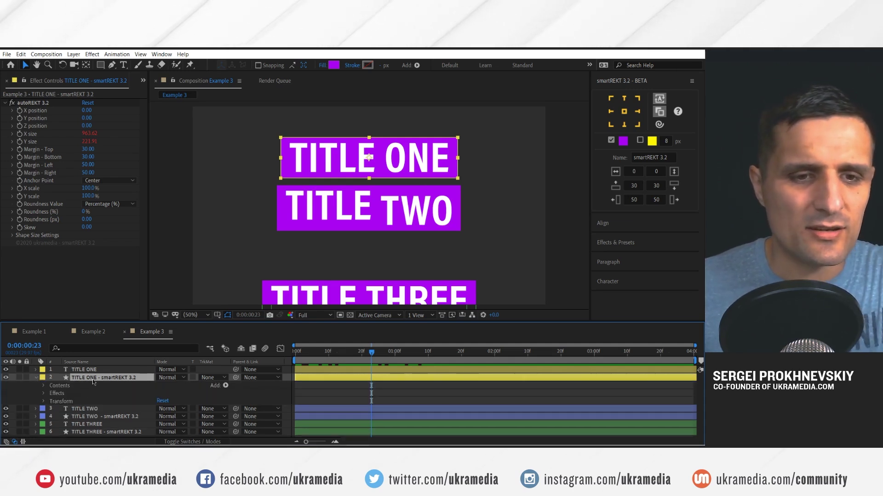
key(e)
click(51, 388)
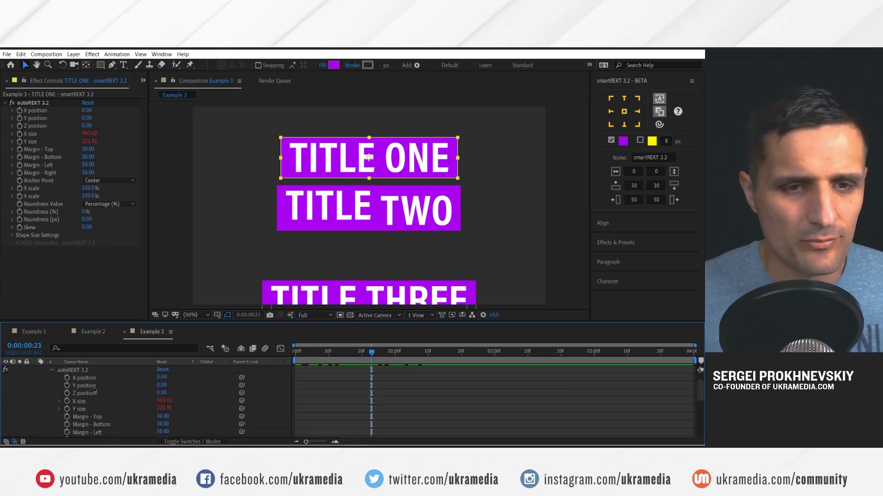
scroll(105, 405, down, 5)
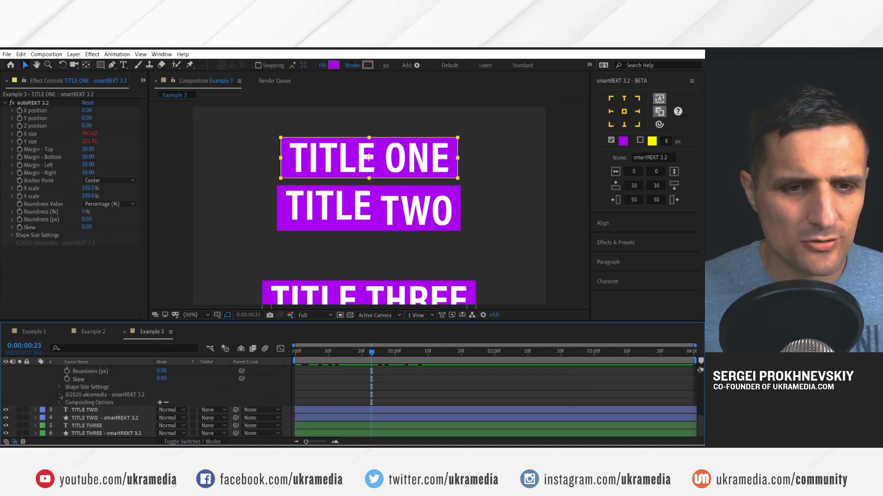
click(59, 387)
Step: Set the TITLE ONE rectangle's Height Based On to Layer - Middle Point
scroll(125, 387, down, 3)
scroll(138, 398, up, 2)
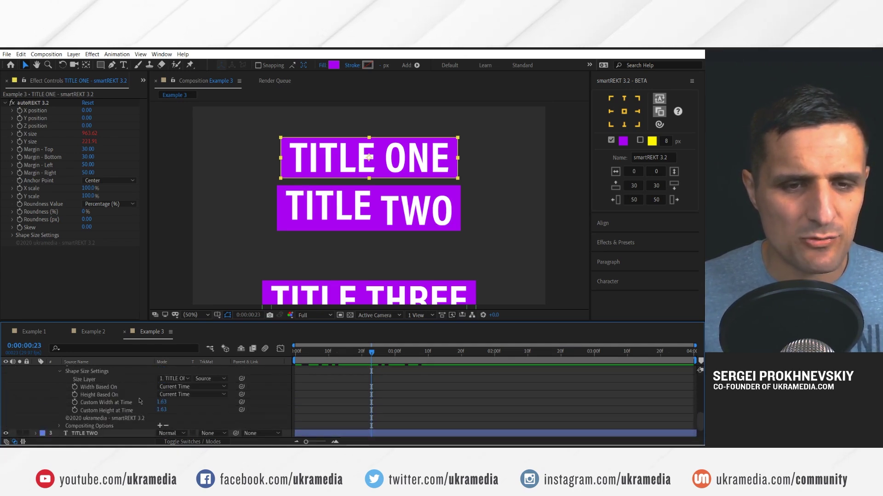
click(176, 395)
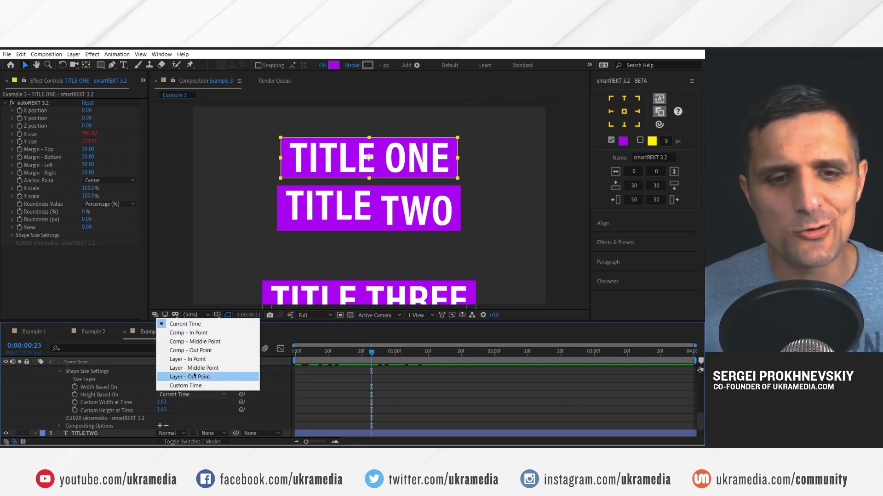
click(198, 369)
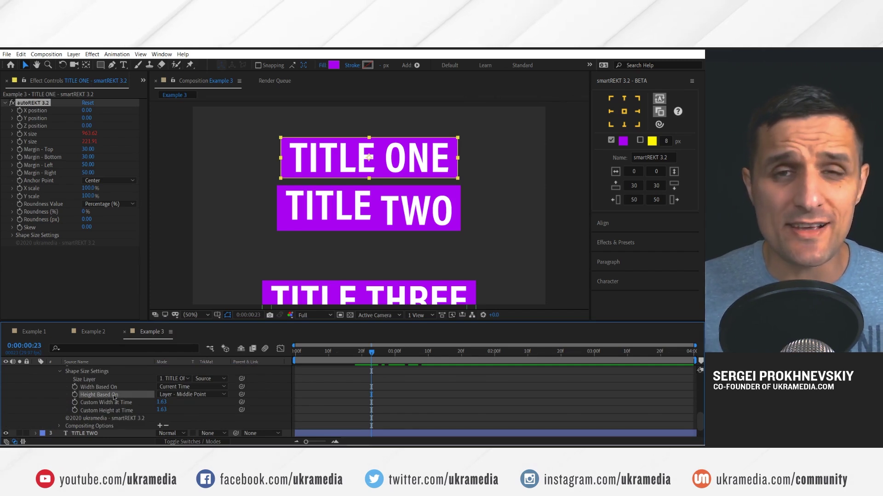
Step: Copy the TITLE ONE rectangle's Height Based On setting onto the TITLE TWO and TITLE THREE rectangles and collapse TITLE ONE's properties
scroll(116, 398, up, 6)
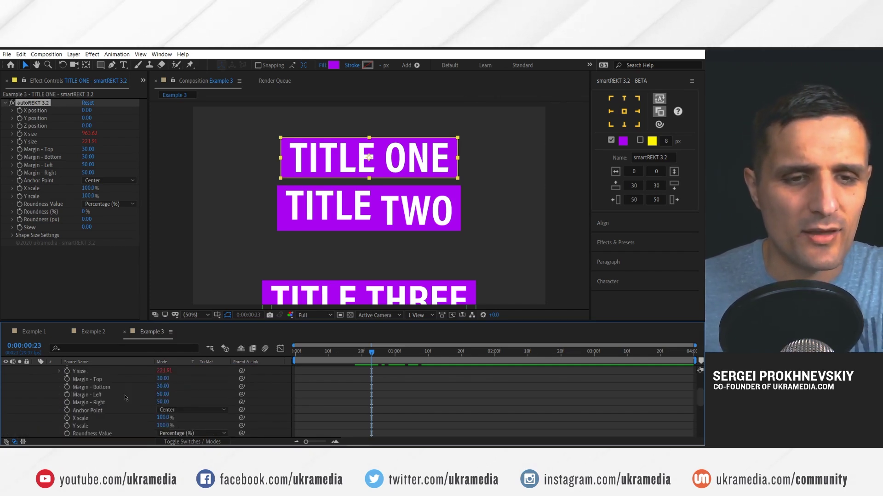
click(47, 380)
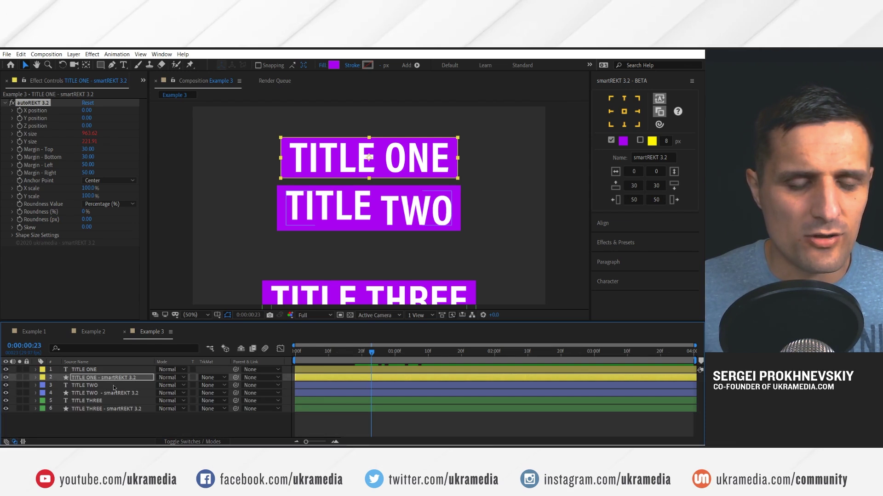
click(120, 394)
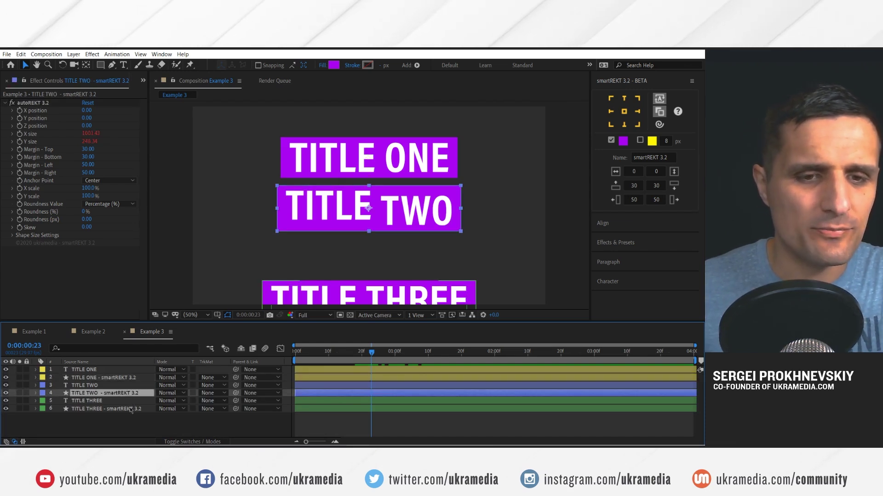
ctrl+click(131, 409)
Step: Deselect the rectangle layers and preview the Example 3 title animation from the start
key(space)
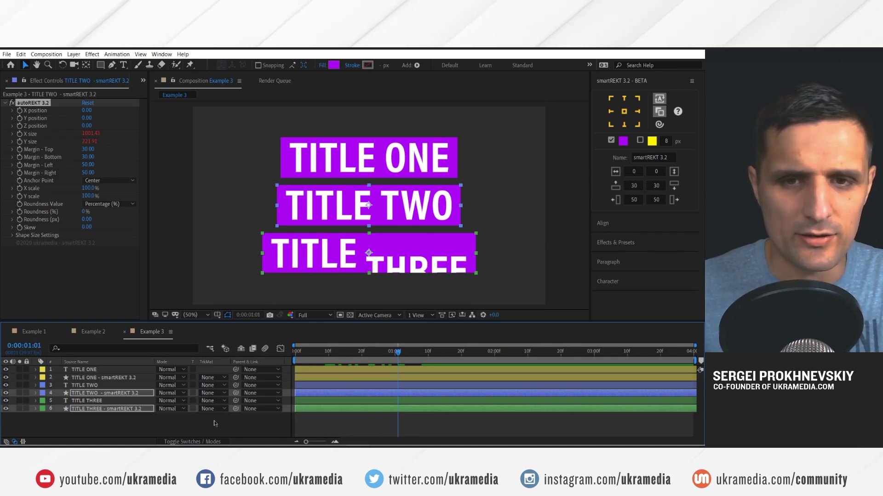
key(space)
click(274, 421)
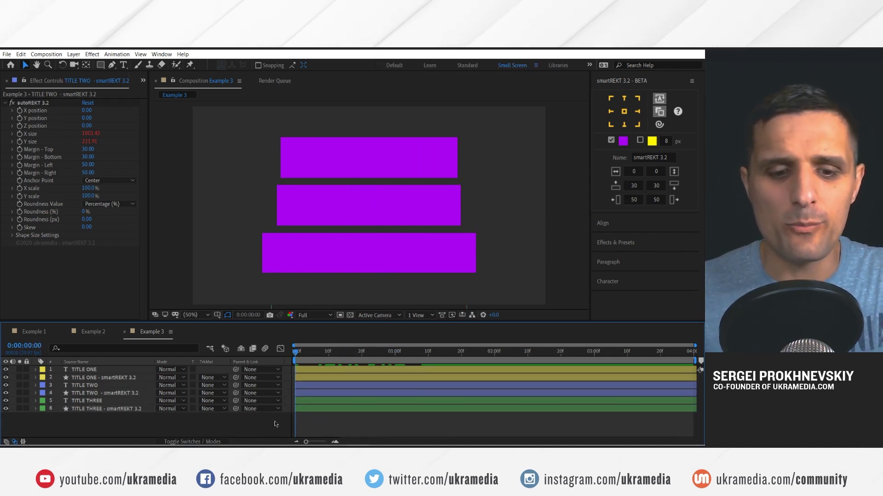
key(space)
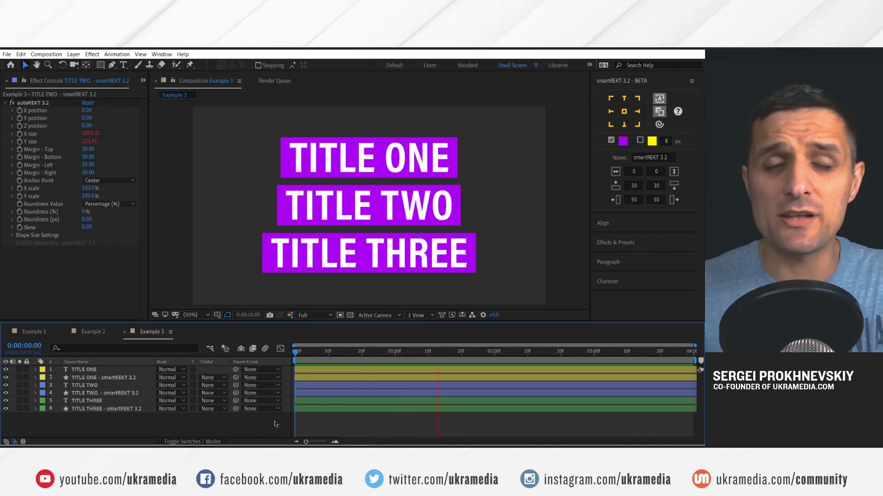
Step: Hide the purple smartREKT rectangles behind all three titles and preview the text animation from the start
click(6, 408)
click(5, 393)
click(6, 377)
key(Home)
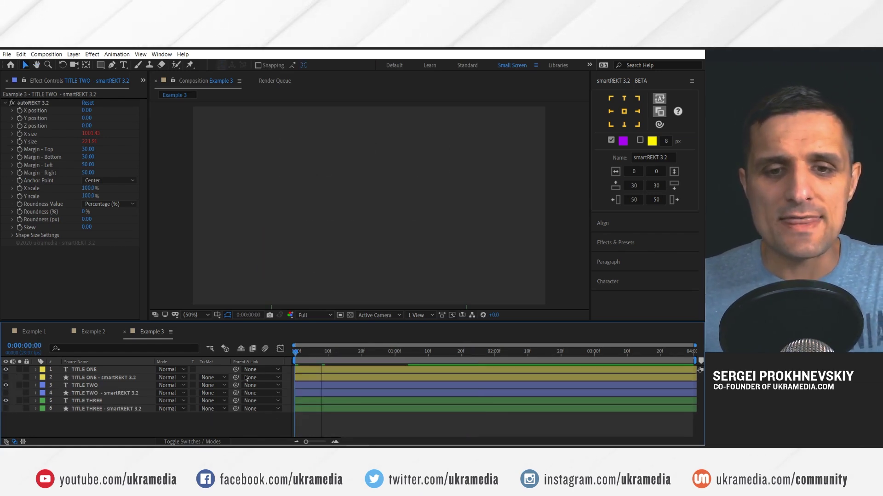
key(space)
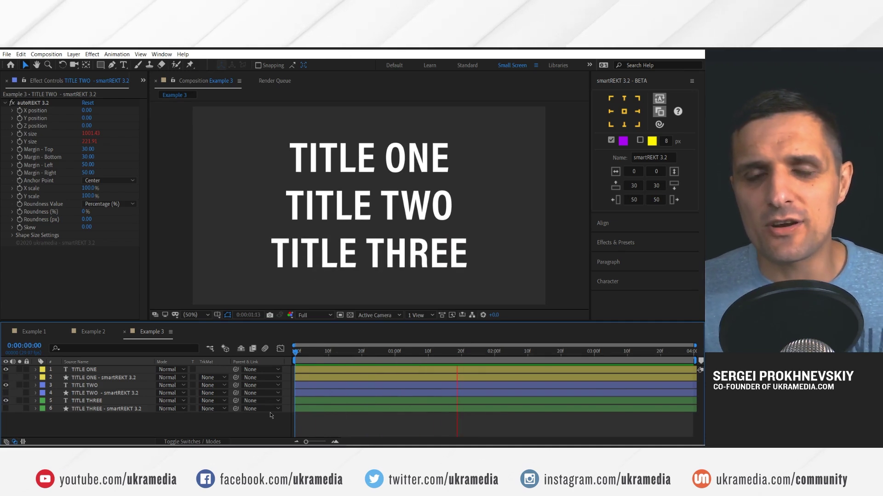
Step: At 0:00:01:16, select the three title text layers and set smartREKT to no fill with a yellow 8 px stroke
click(333, 355)
drag(333, 358, 446, 352)
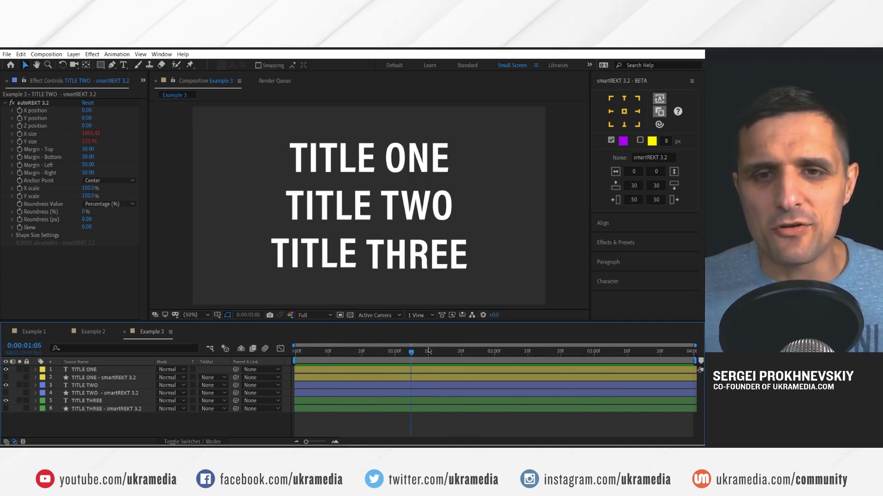
click(105, 401)
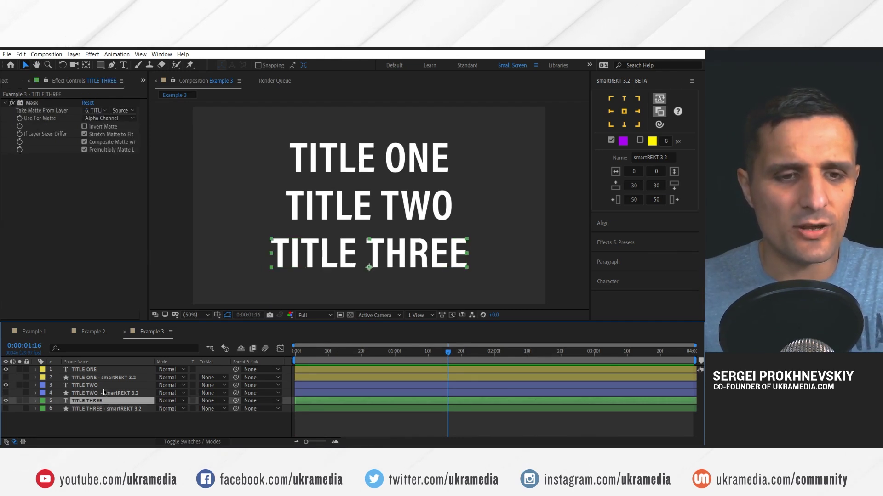
ctrl+click(92, 385)
ctrl+click(92, 370)
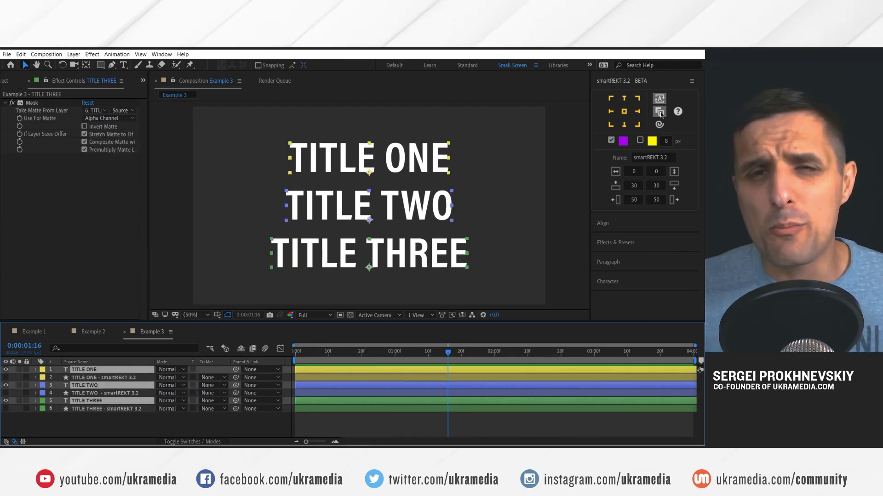
click(611, 140)
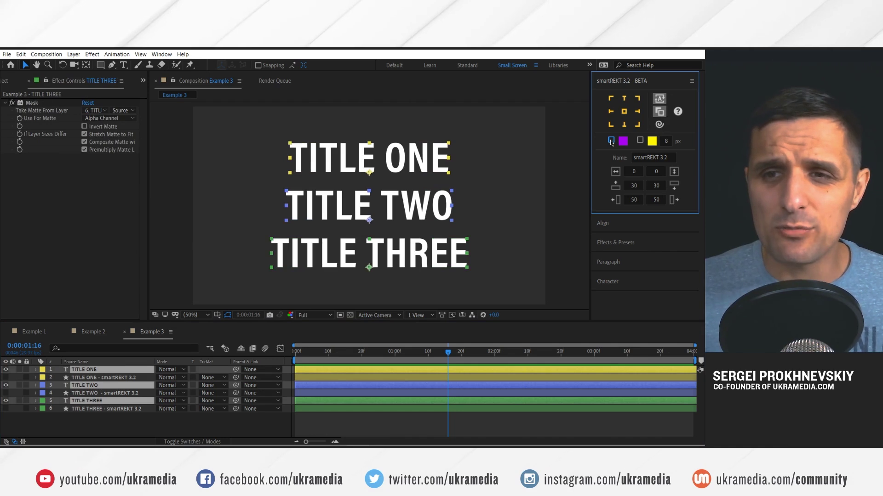
click(641, 141)
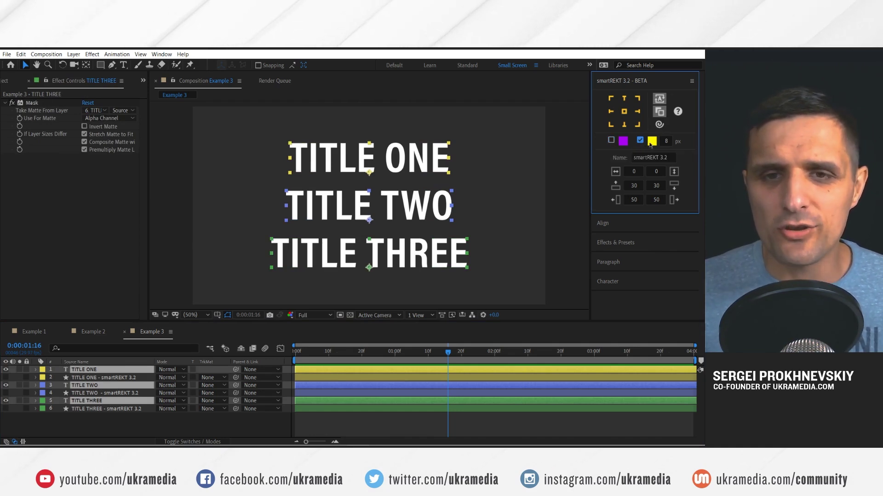
Step: Create center-anchored outline rectangles around the three titles with smartREKT masking turned off, and preview the animation from the start
click(624, 112)
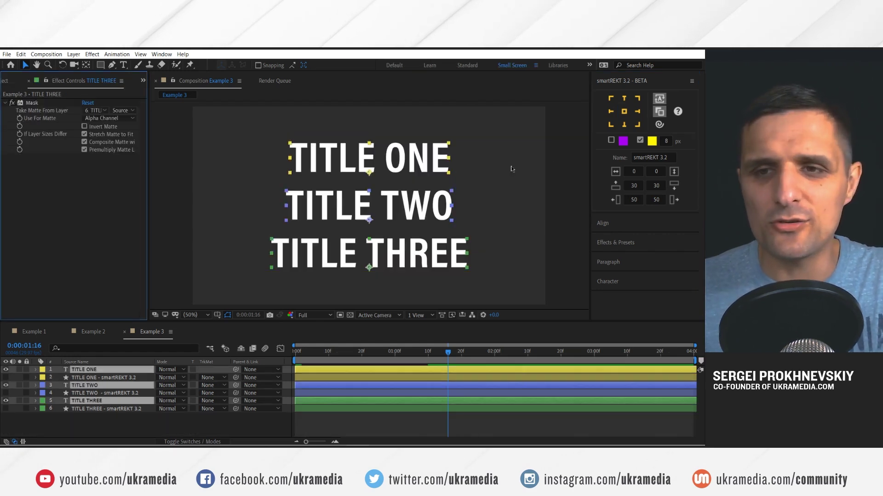
click(660, 113)
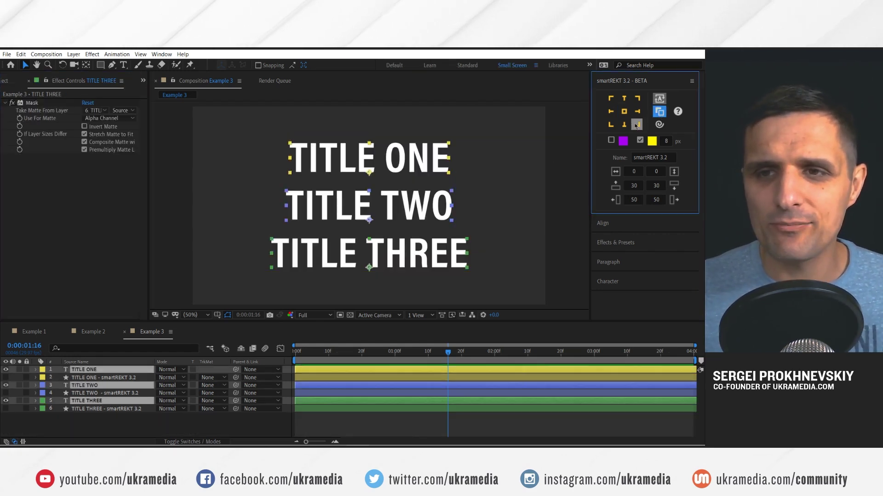
click(623, 112)
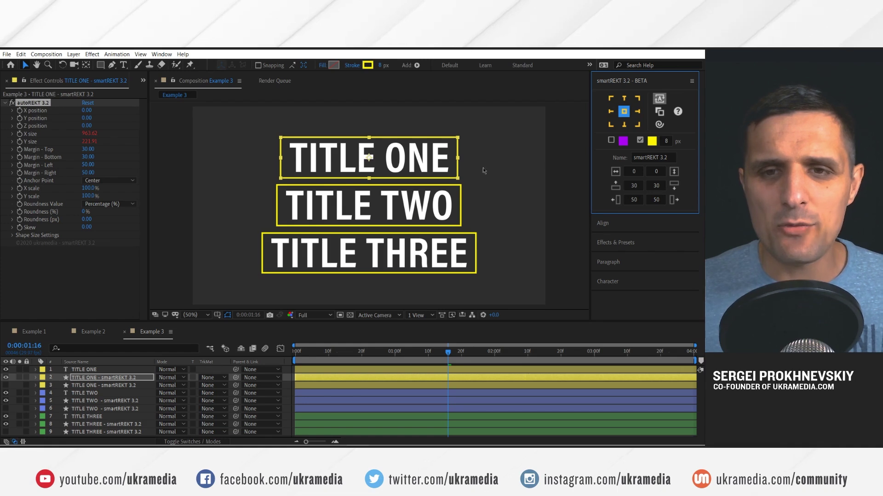
drag(377, 354, 283, 384)
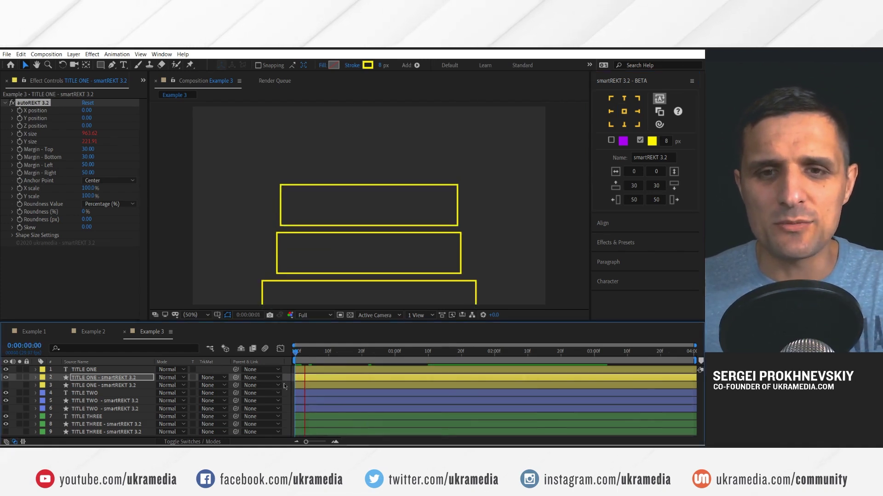
key(space)
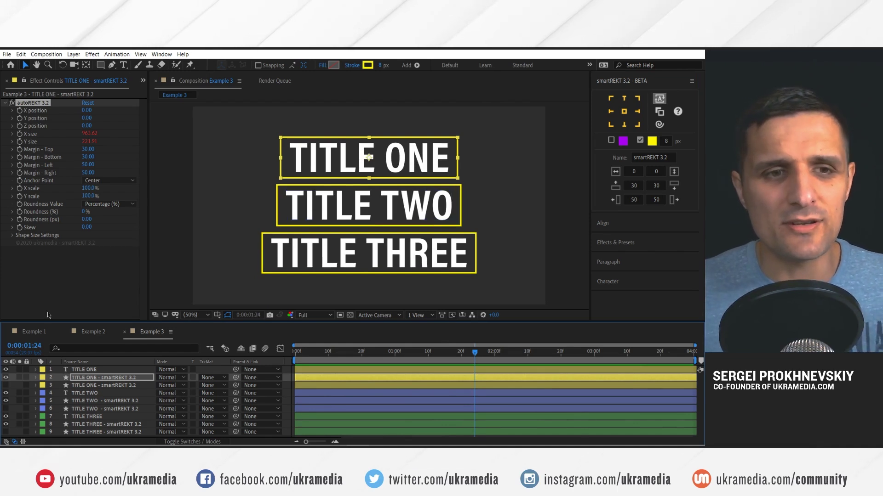
Step: Set Height Based On to Layer - Middle Point for the three yellow outline rectangles and preview from the start
click(13, 235)
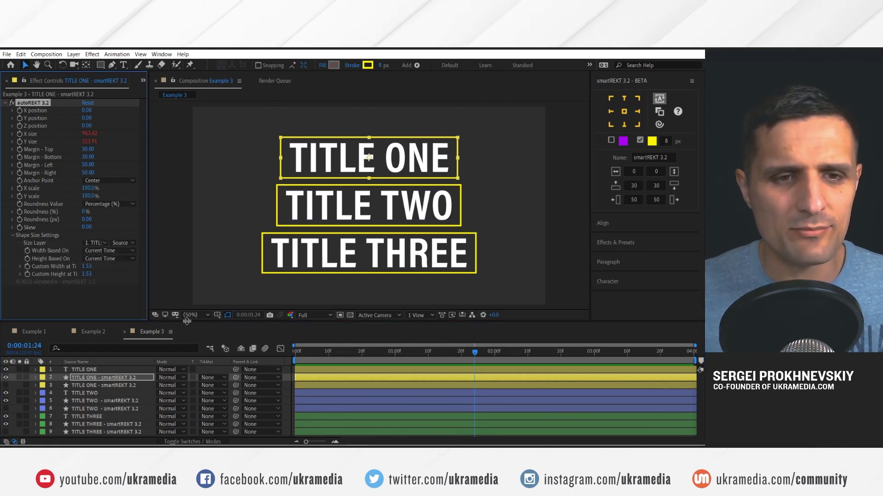
ctrl+click(107, 400)
ctrl+click(115, 424)
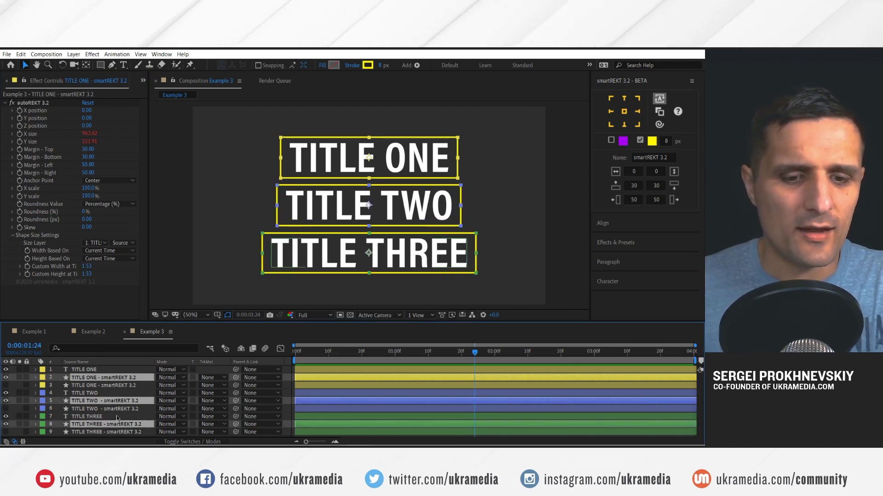
key(Home)
key(space)
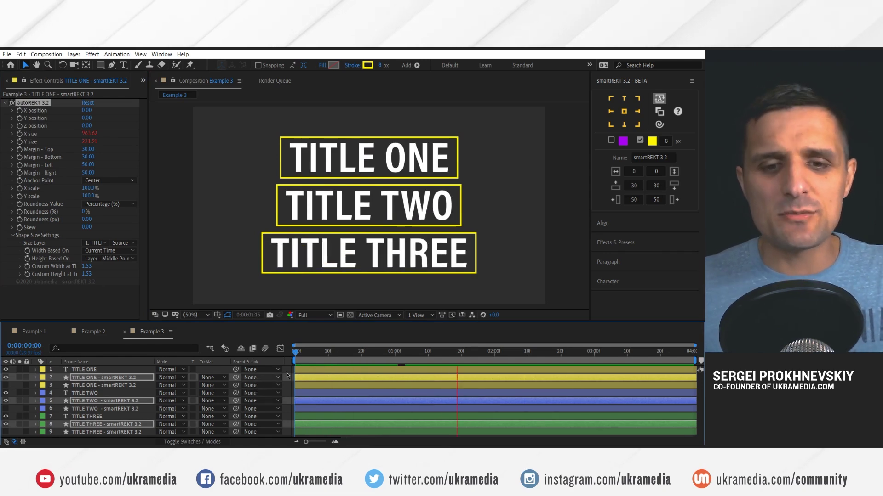
Step: Replace the TITLE ONE text with "asdf asd fsad f" and preview the animation from the start
key(ctrl+shift+a)
double_click(389, 172)
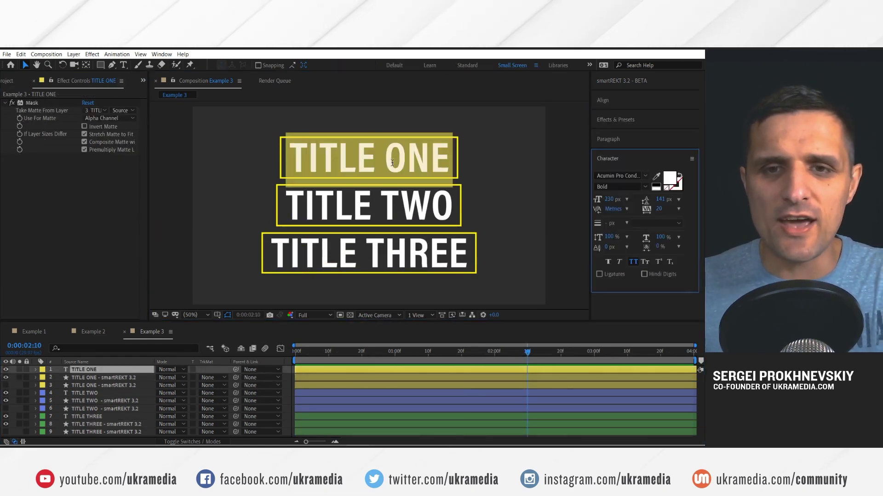
text(asdf asd fsad f)
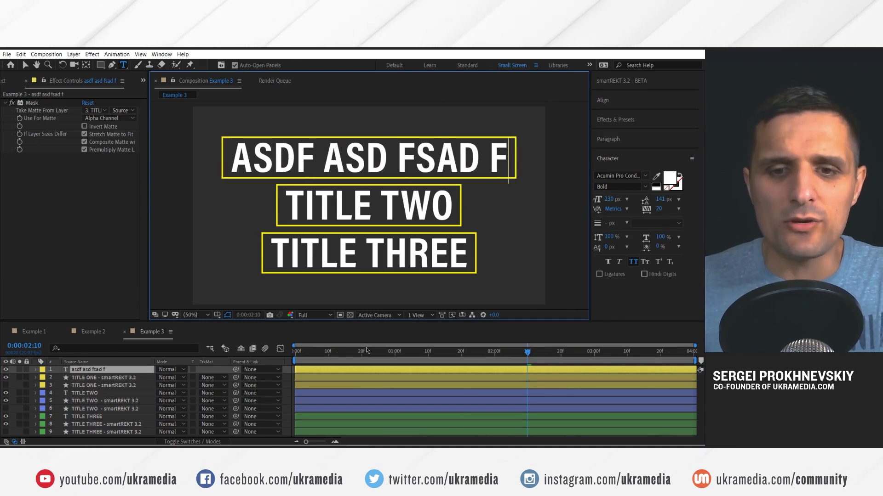
click(295, 351)
click(300, 369)
key(space)
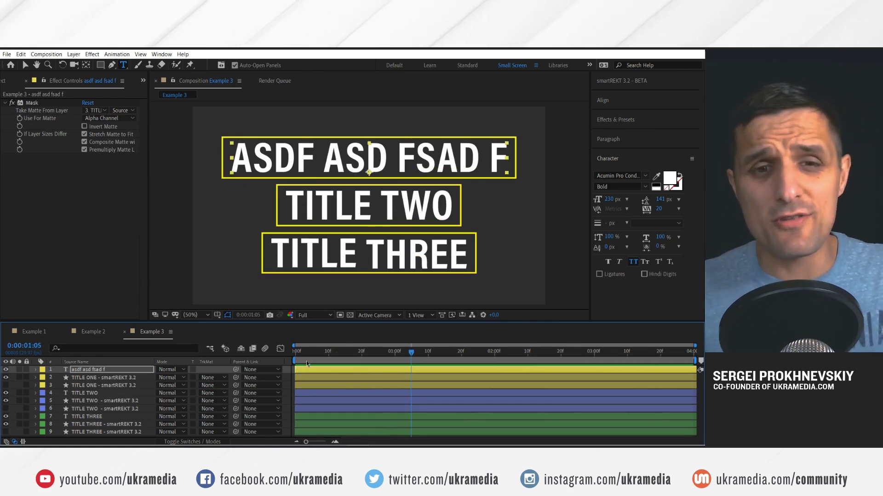
Step: Add Trim Paths to the first title's yellow outline rectangle and expand its properties
click(133, 379)
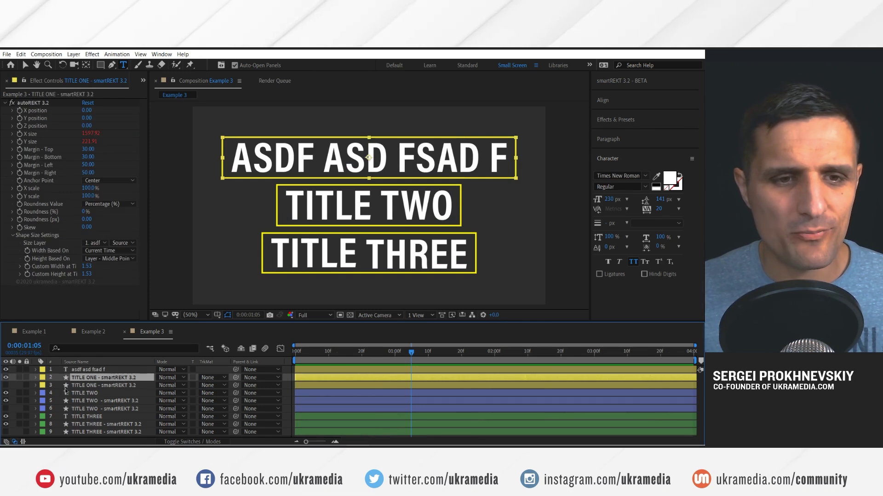
click(35, 378)
click(224, 386)
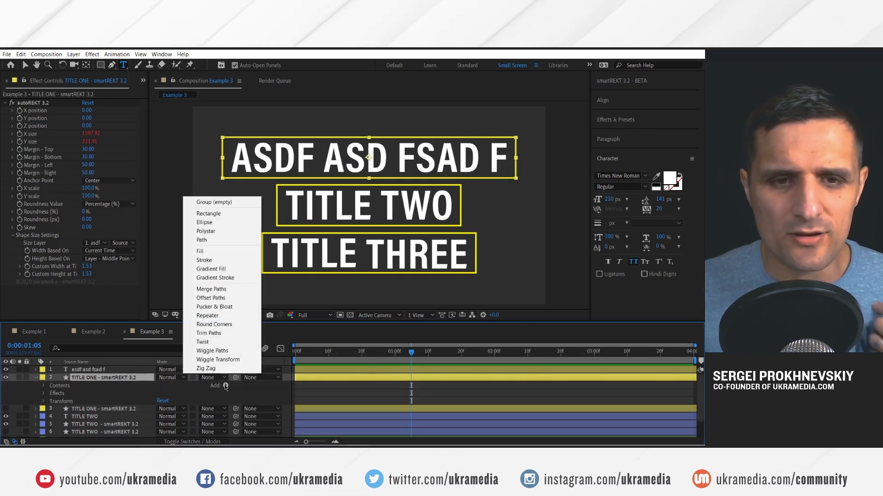
click(209, 333)
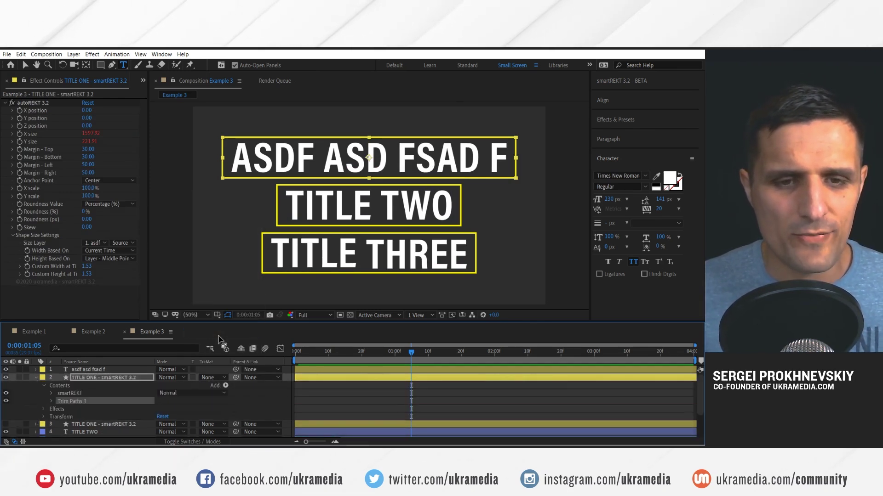
click(52, 402)
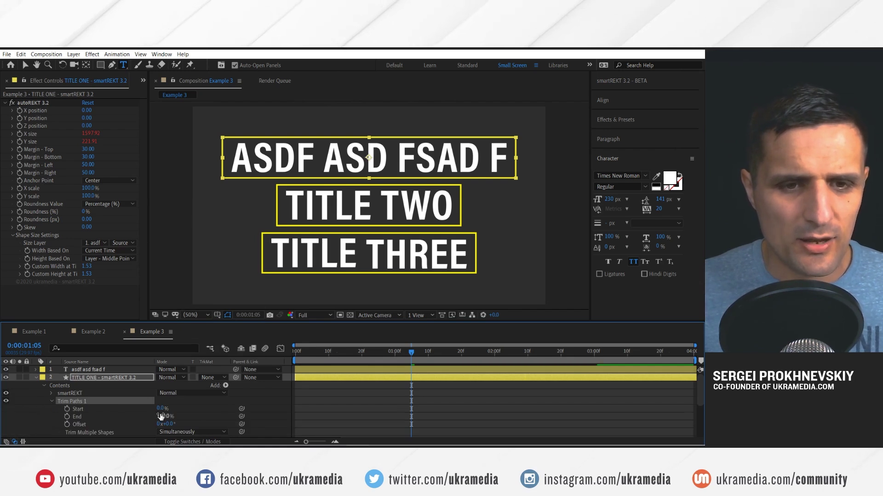
Step: Keyframe the Trim Paths Start from 100% at 0:00:00:00 to 0% at 0:00:01:00
drag(160, 409, 312, 403)
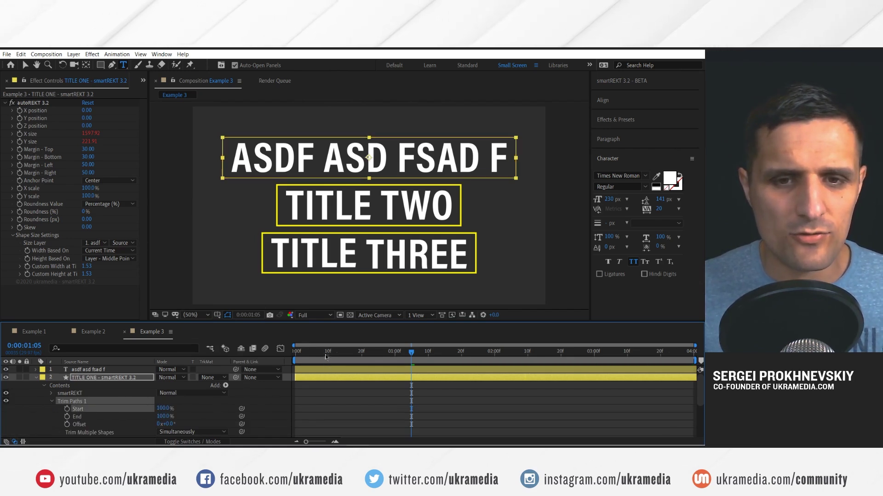
key(Home)
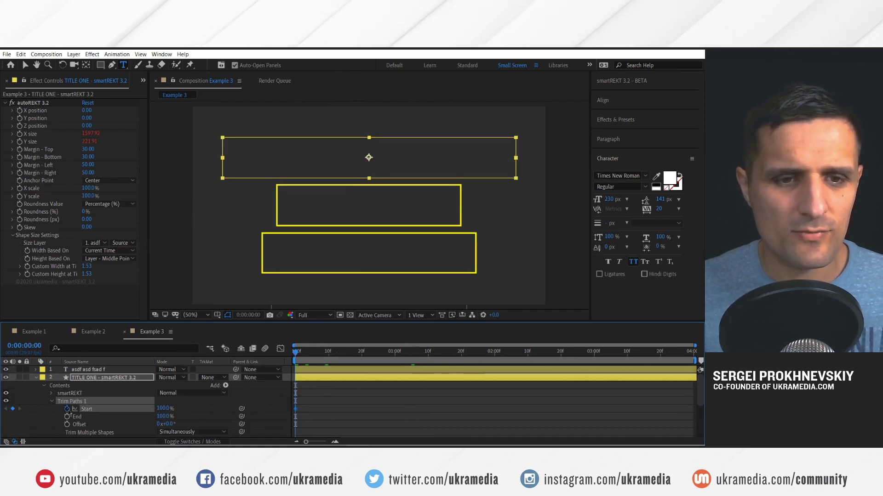
key(space)
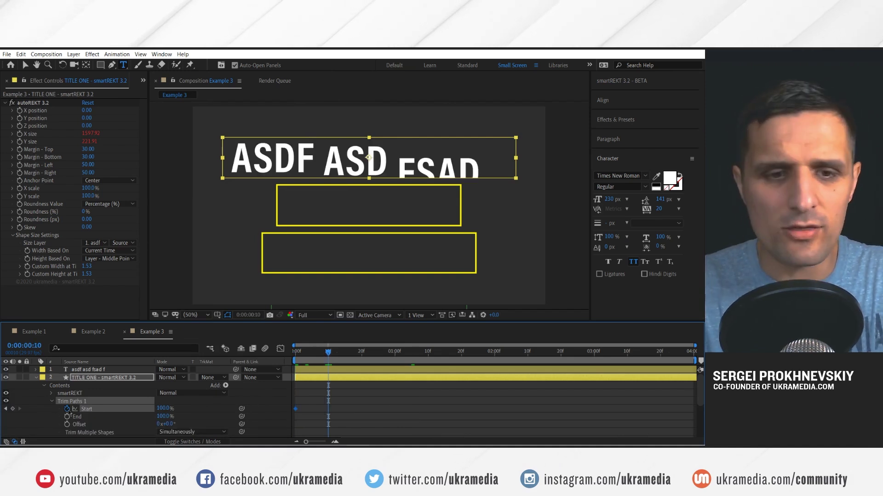
drag(139, 413, 59, 419)
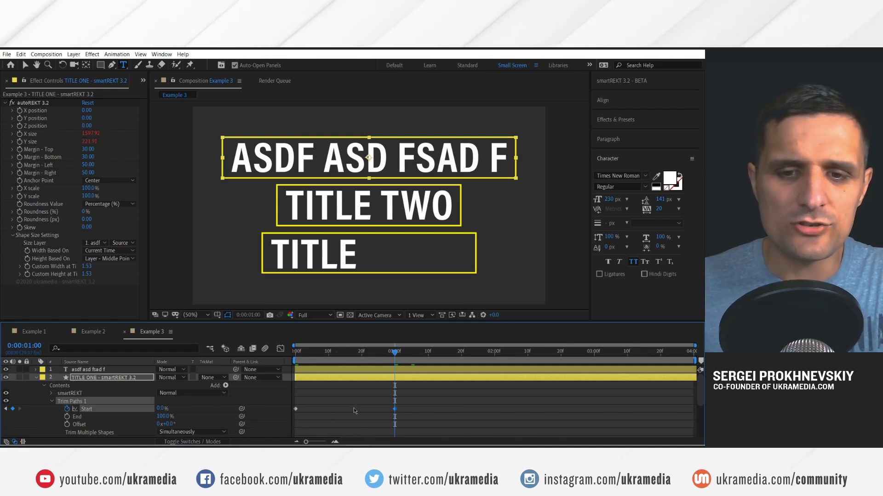
Step: Set the second Start keyframe's incoming velocity to 0 percent/sec with 75% influence and preview the outline animation
key(ctrl+shift+k)
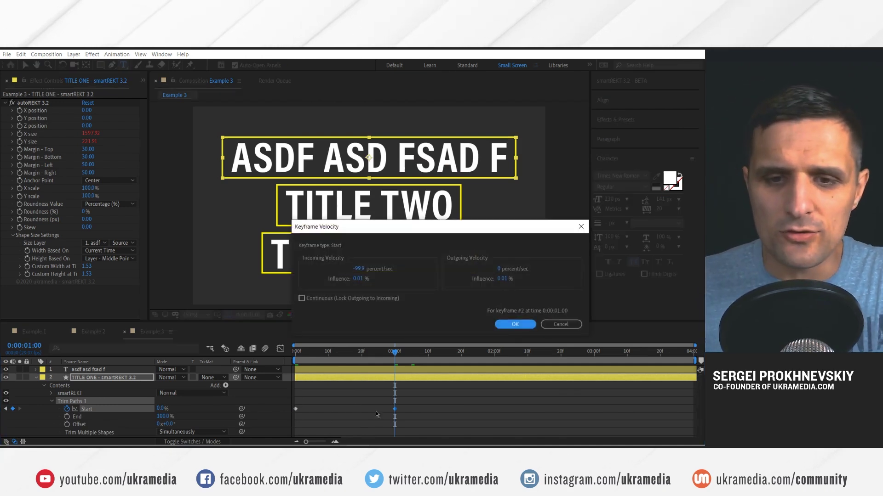
click(359, 269)
text(0)
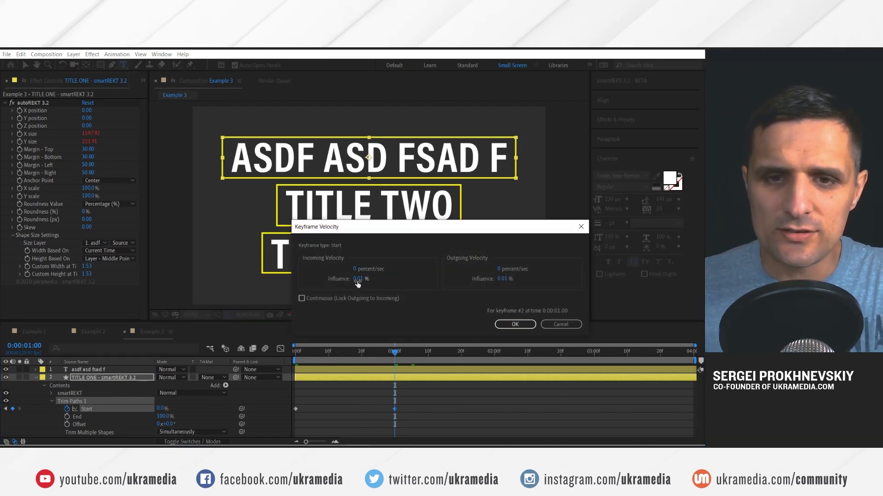
click(360, 279)
text(100)
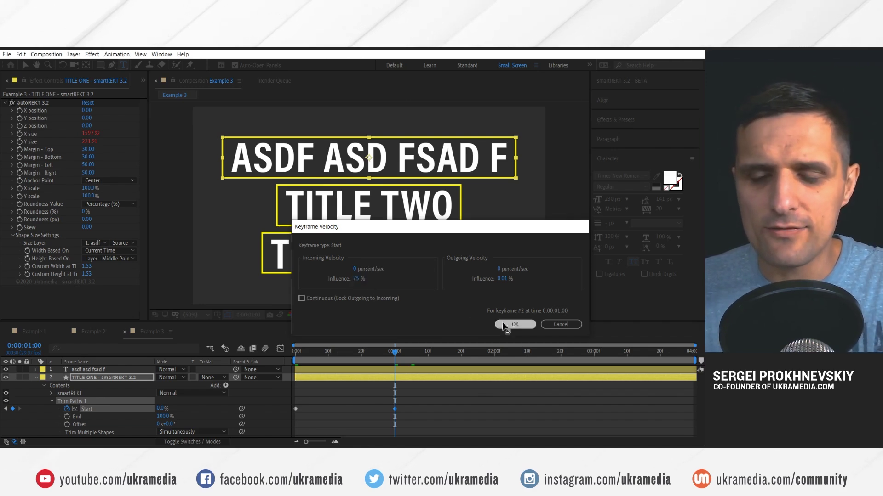
key(Return)
key(space)
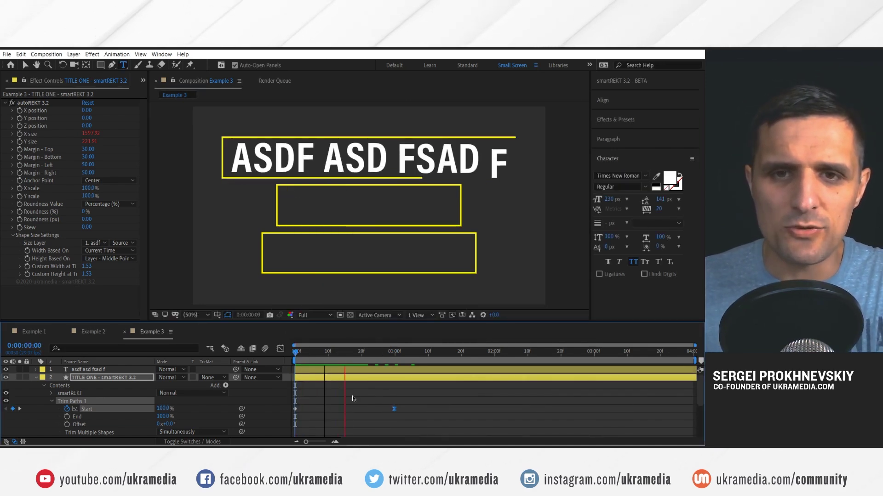
Step: Set the first Start keyframe's outgoing velocity to 0 percent/sec and preview the outline animation from the start
drag(306, 393, 286, 419)
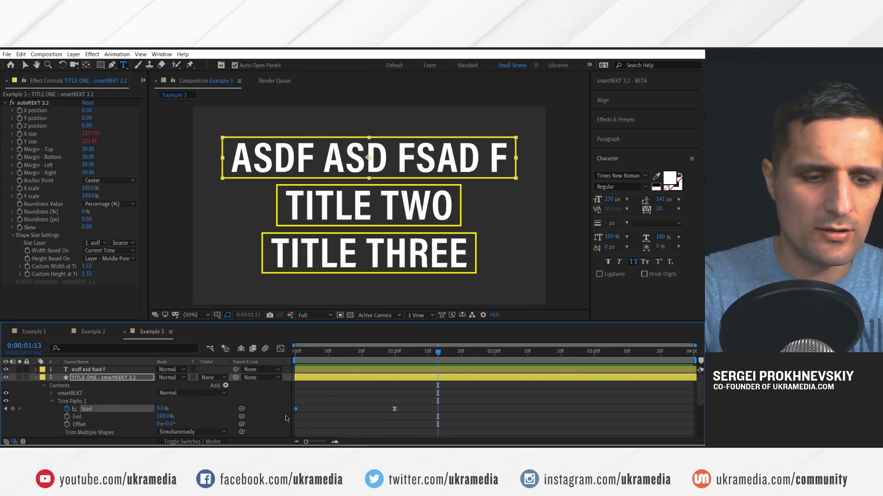
key(ctrl+shift+k)
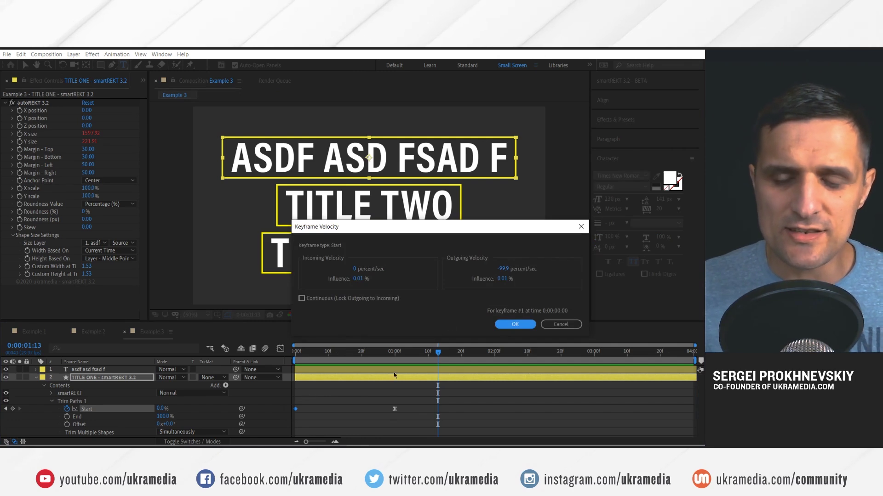
click(503, 269)
text(0)
key(Tab)
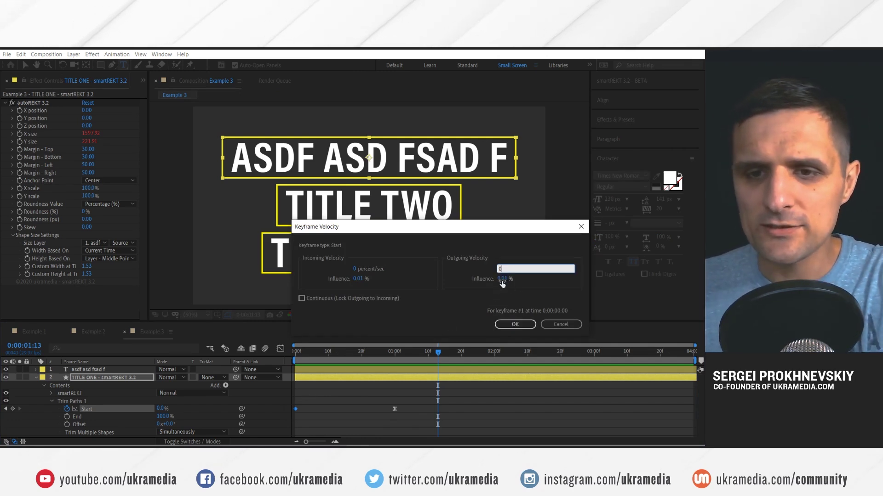
click(515, 324)
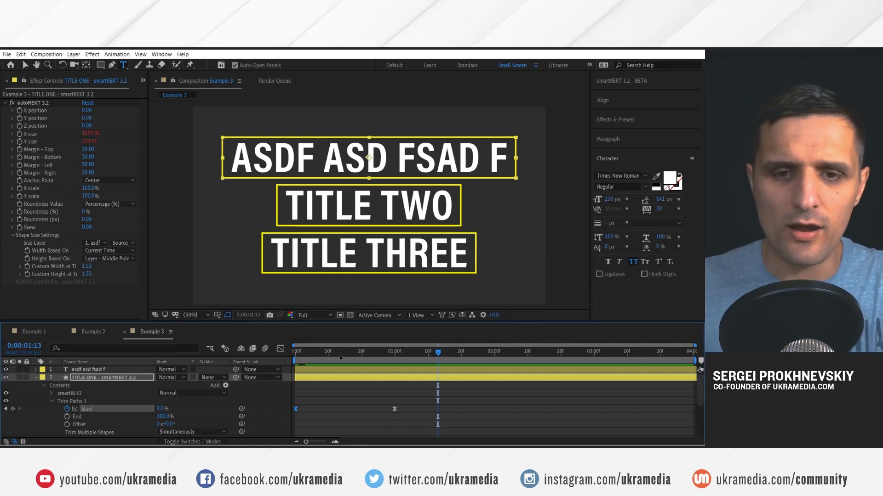
key(Home)
key(space)
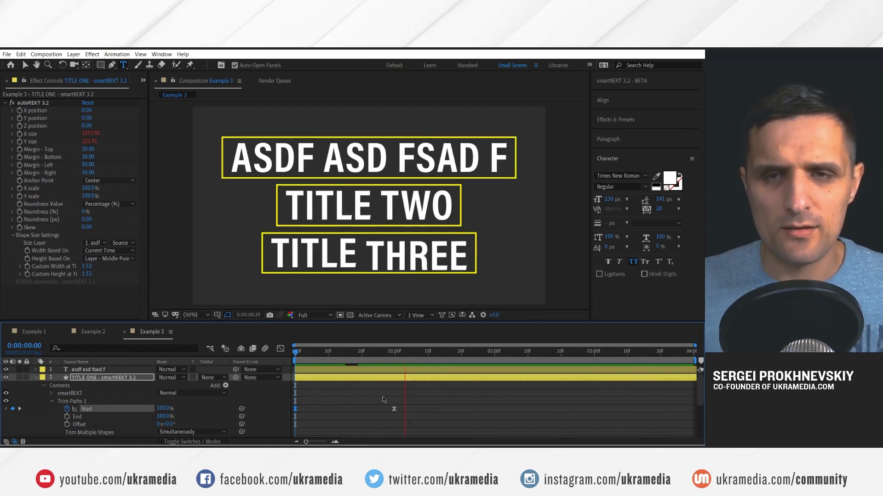
Step: Copy the first title outline's animated Trim Paths onto the visible outline layers of titles two and three at 0:00:00:00
key(space)
click(152, 402)
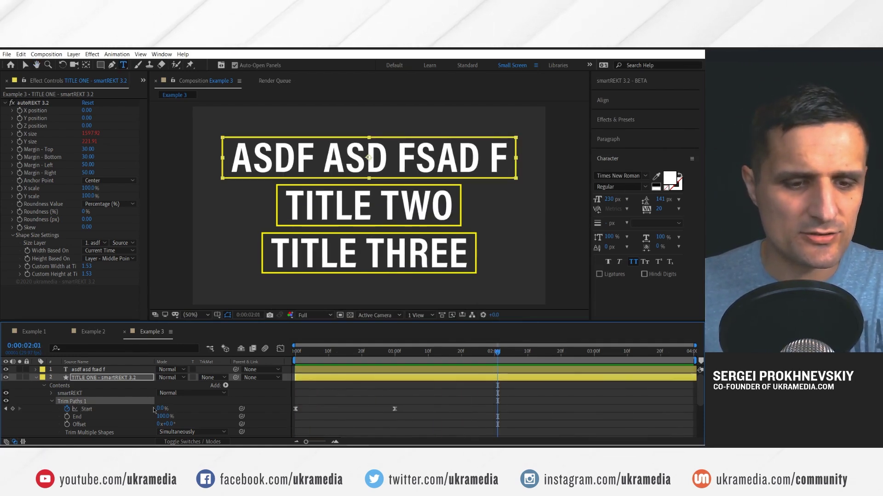
key(Home)
click(37, 378)
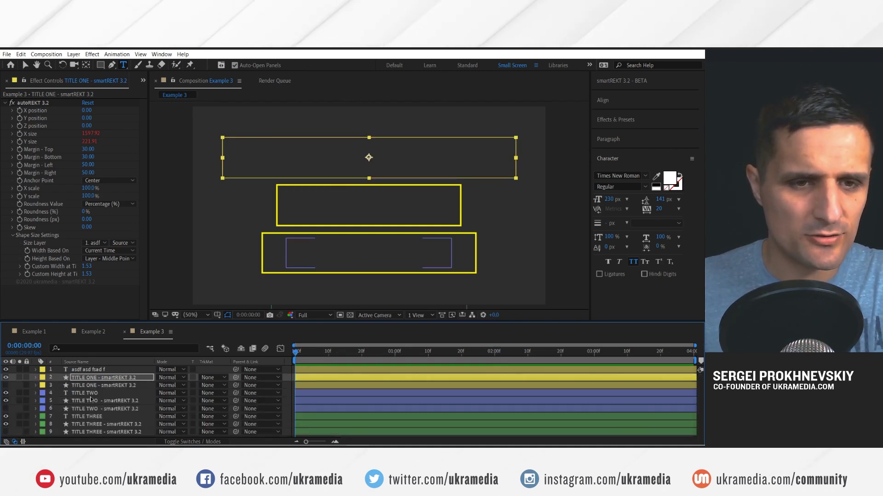
click(92, 400)
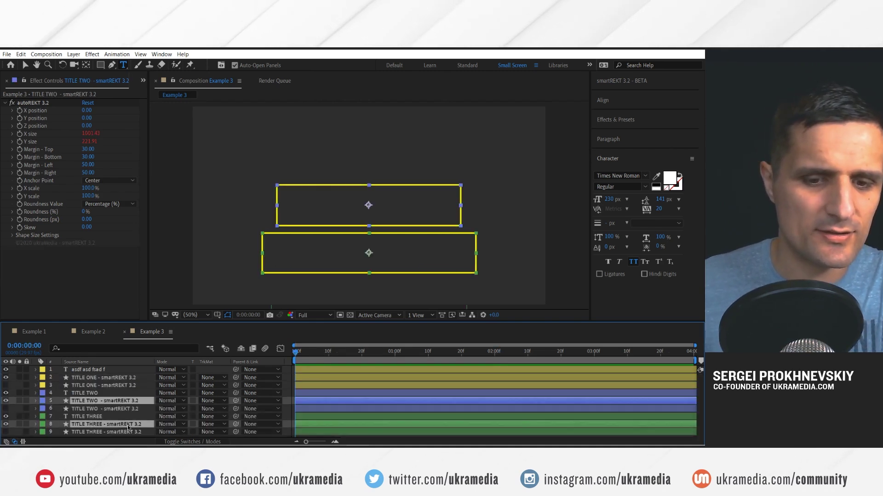
ctrl+click(93, 424)
Step: Reveal all layers' keyframes, shift the Start keyframes to begin at frame 10 for title two and frame 20 for title three, and preview
key(F2)
key(u)
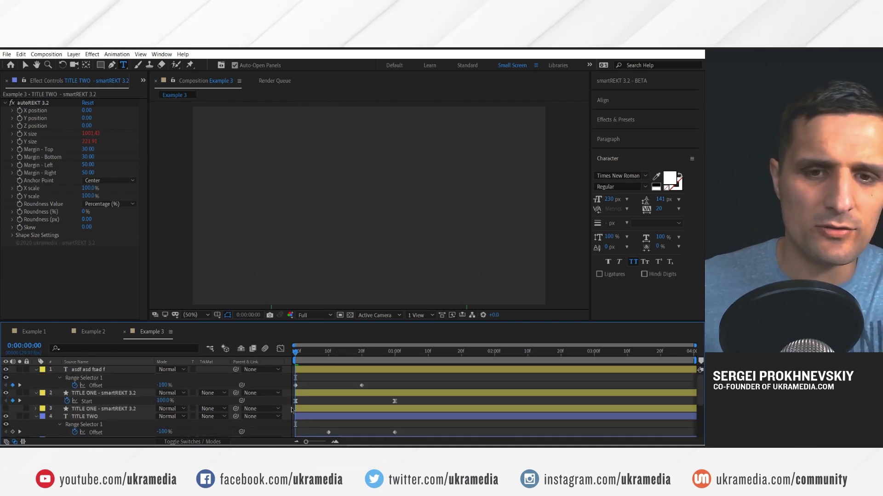
key(grave)
drag(404, 198, 329, 199)
drag(411, 248, 295, 247)
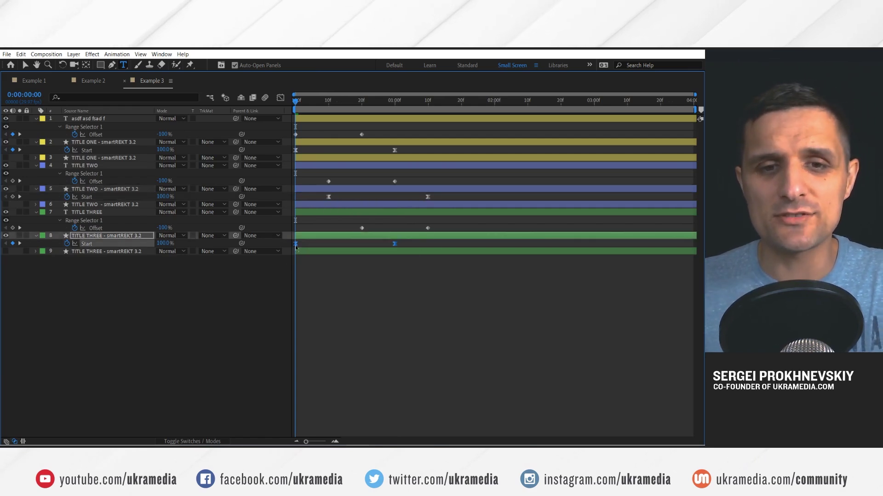
click(278, 279)
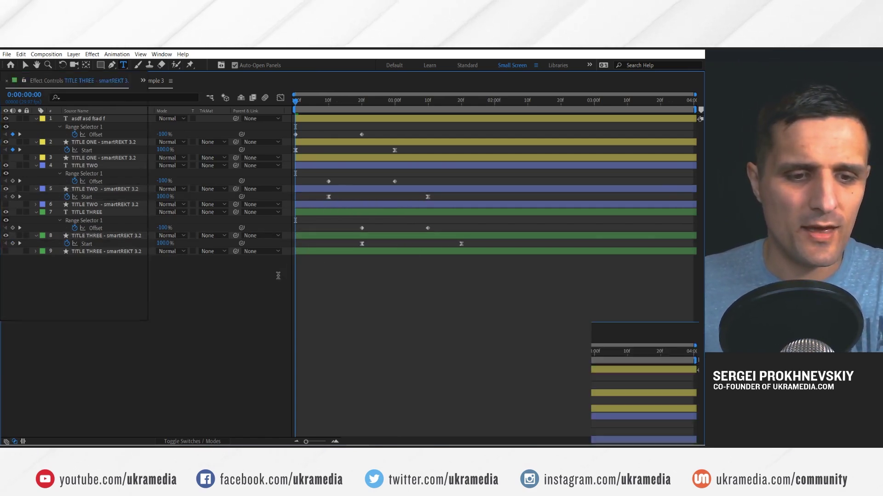
key(grave)
key(space)
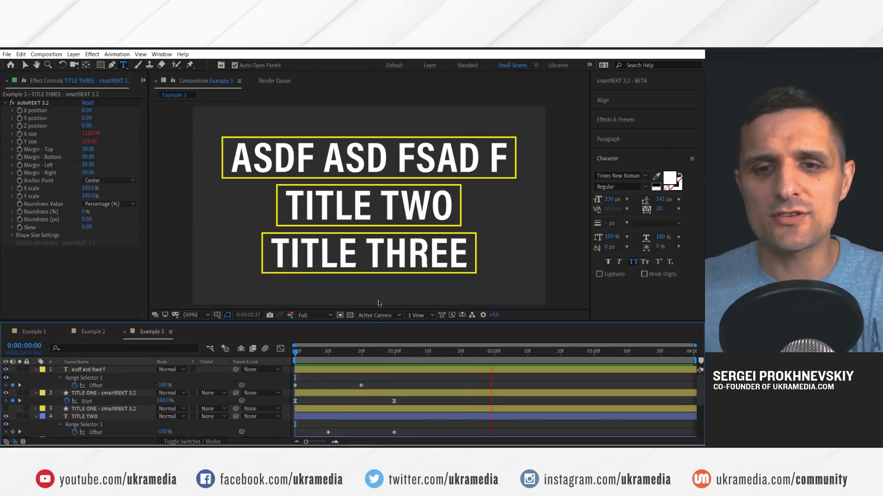
Step: Replace the word THREE in the third title with "asd asdf" and preview the animation from the start
click(398, 258)
text(asd asdf)
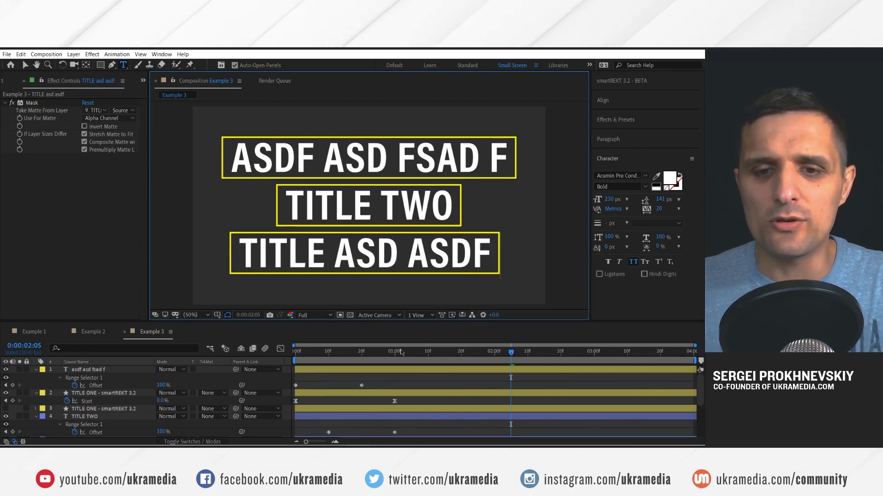
key(Escape)
key(space)
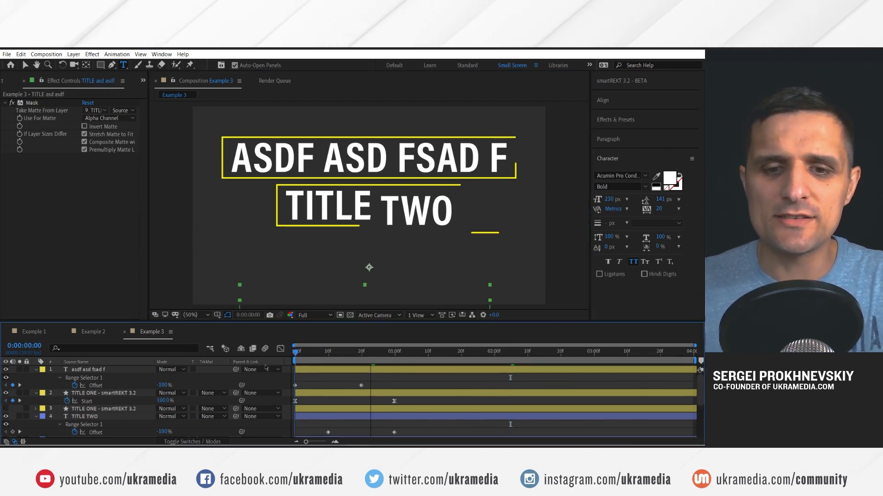